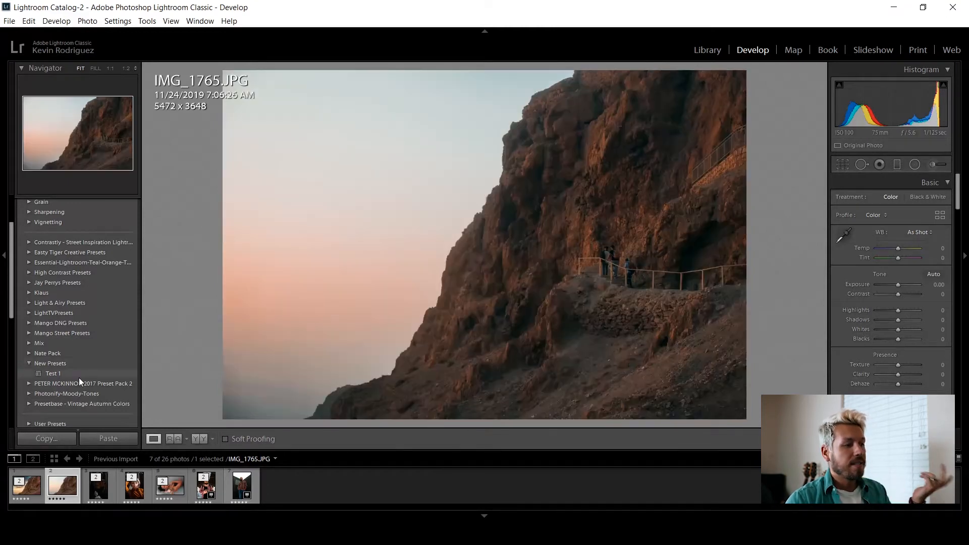
Apply the Test 1 preset to IMG_1765.JPG and refine it with Shadows +90, Highlights -79 and Auto white balance.
left_click(77, 374)
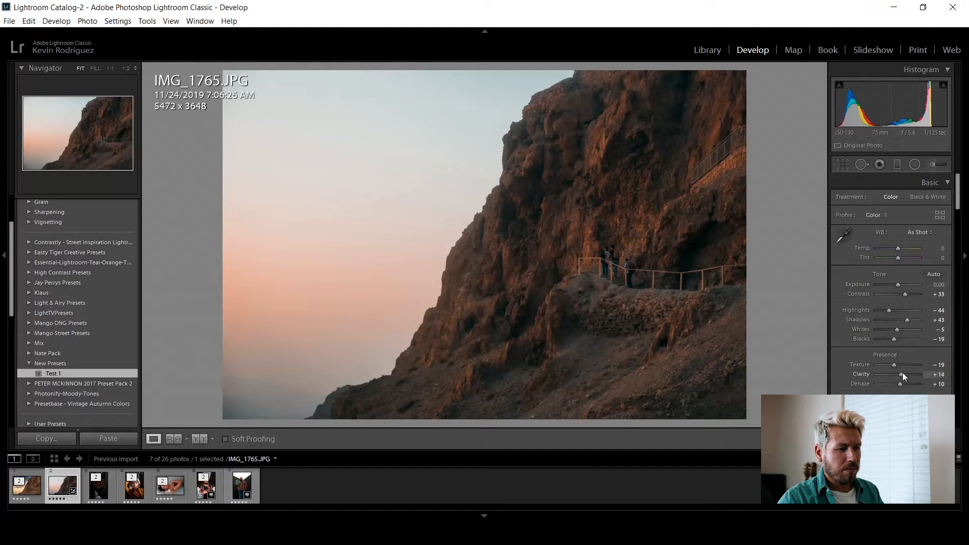
left_click_drag(939, 321, 963, 321)
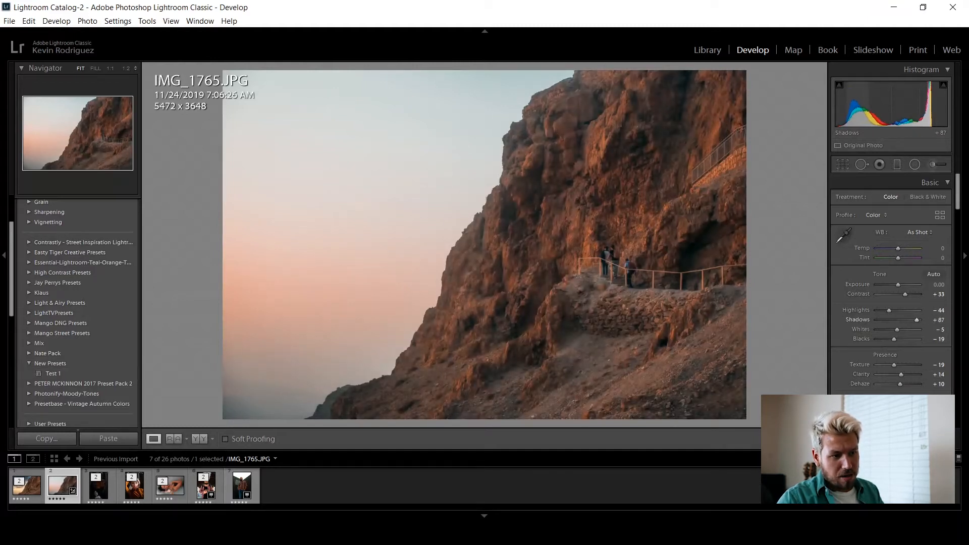
left_click_drag(939, 311, 930, 311)
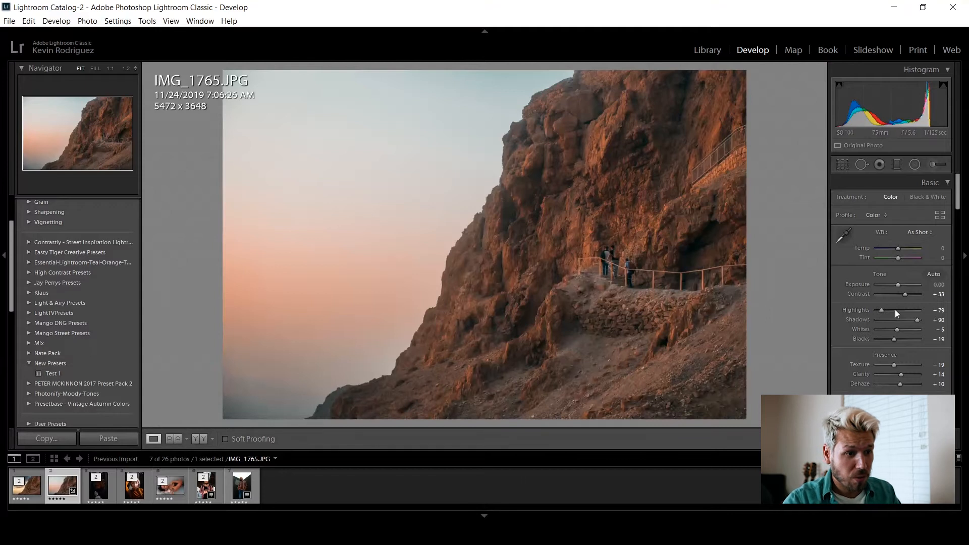
left_click(926, 234)
left_click(921, 258)
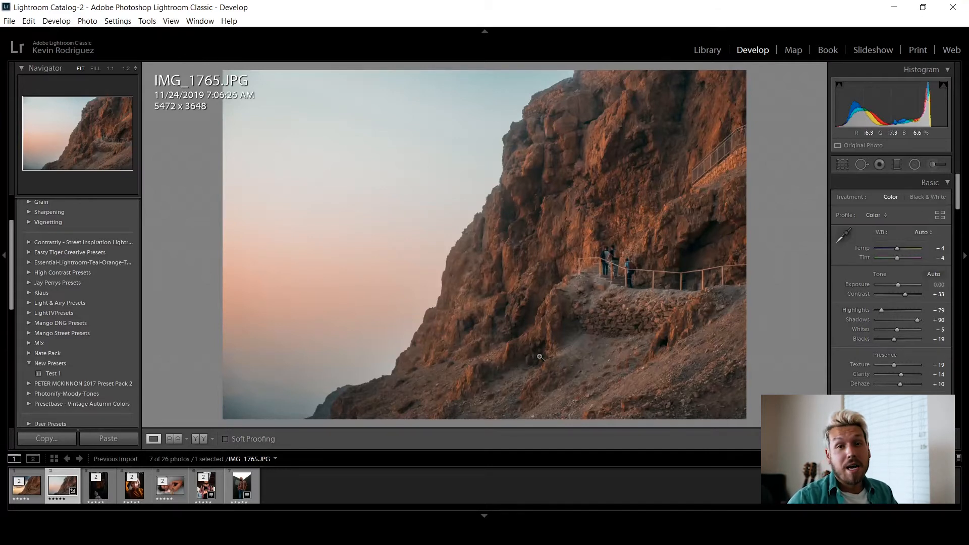
Apply the Test 1 preset to IMG_1765-Edit.tif and adjust its tone to Exposure +0.80, Shadows +82 and Blacks -26.
left_click(32, 492)
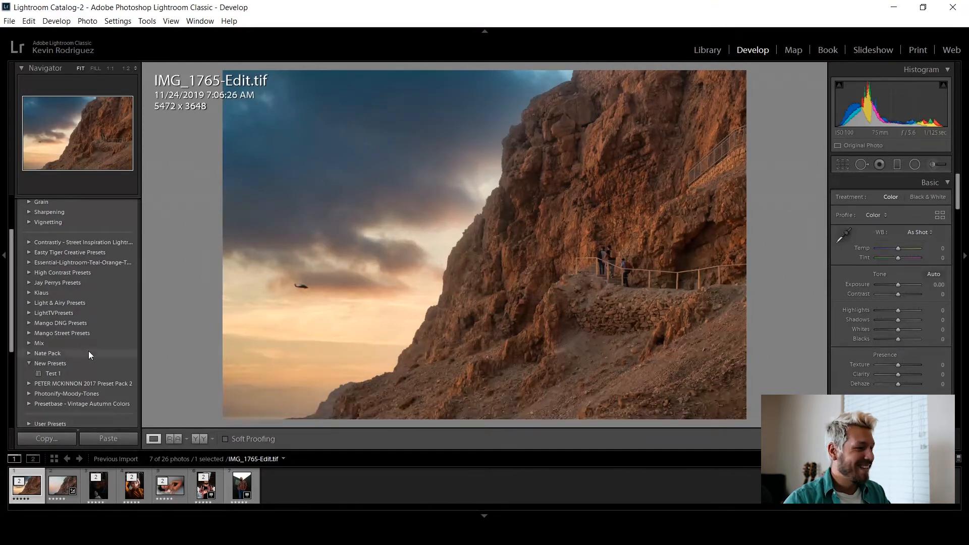
left_click(60, 373)
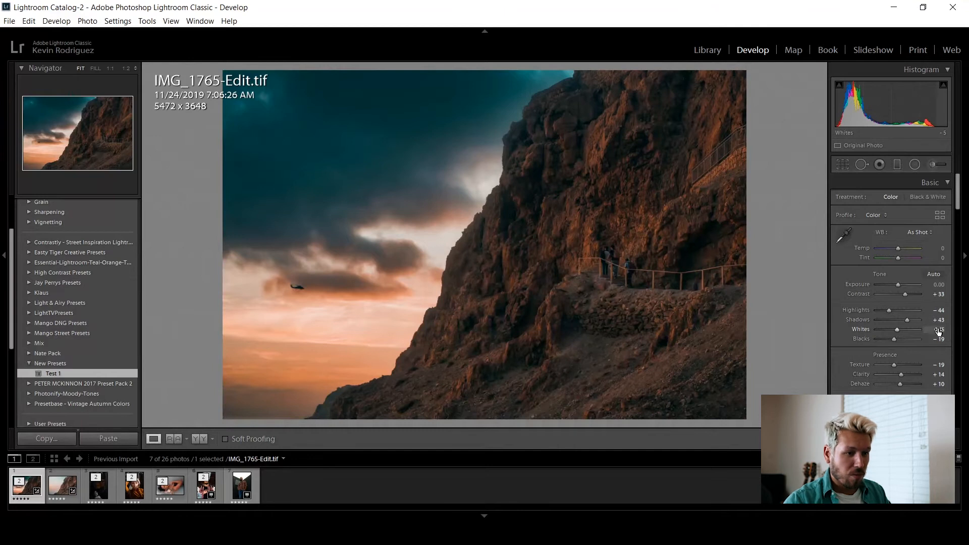
left_click_drag(938, 322, 944, 284)
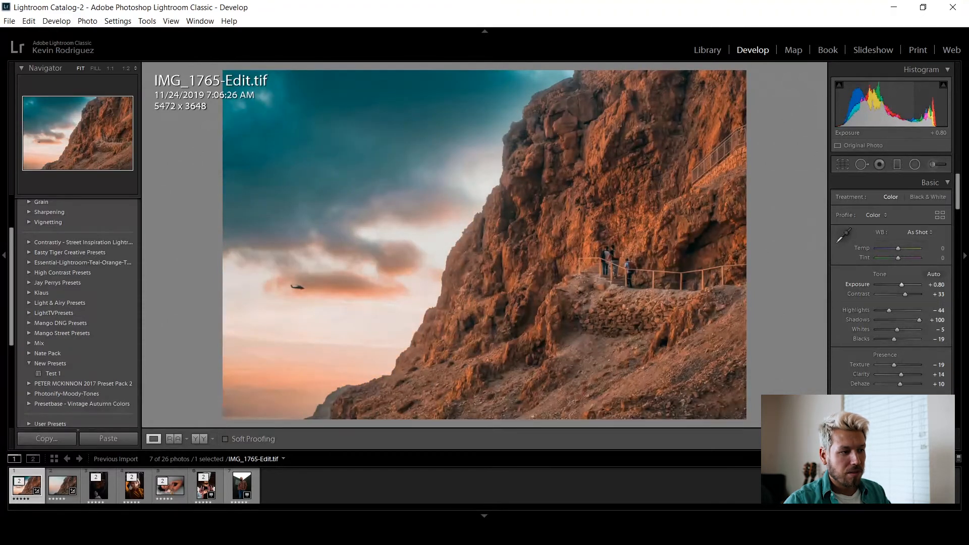
left_click_drag(939, 320, 935, 320)
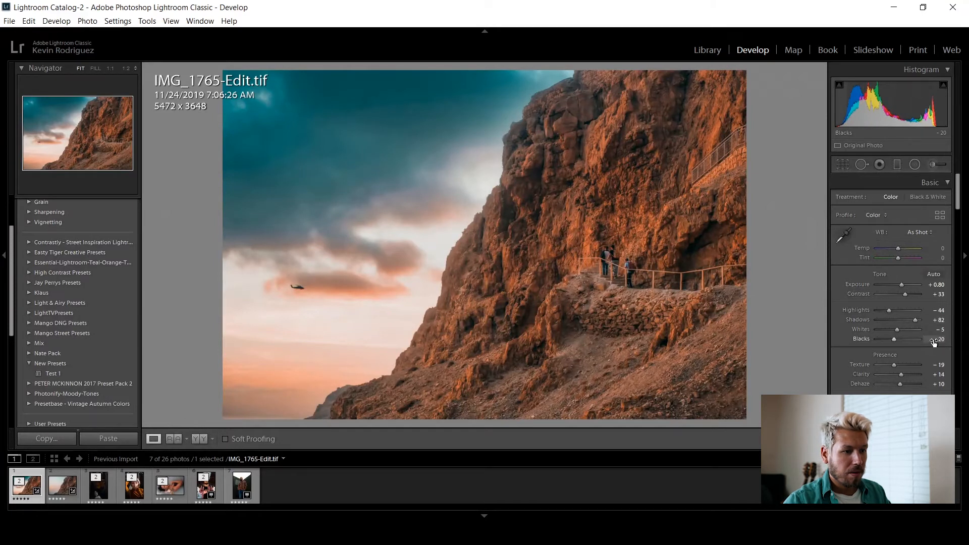
left_click_drag(938, 339, 935, 338)
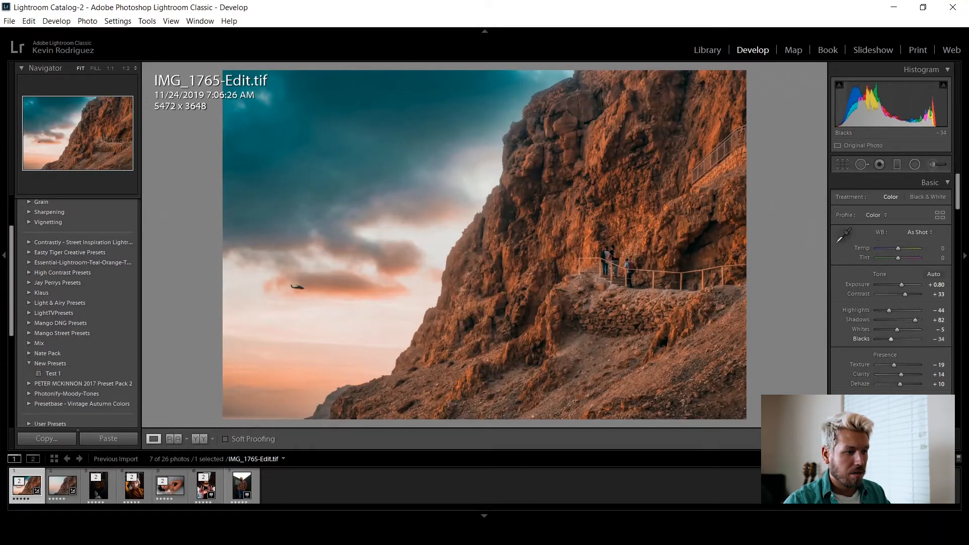
Set the cliff photo's white balance to Auto, and warm its temperature to -5.
left_click(927, 234)
left_click(925, 257)
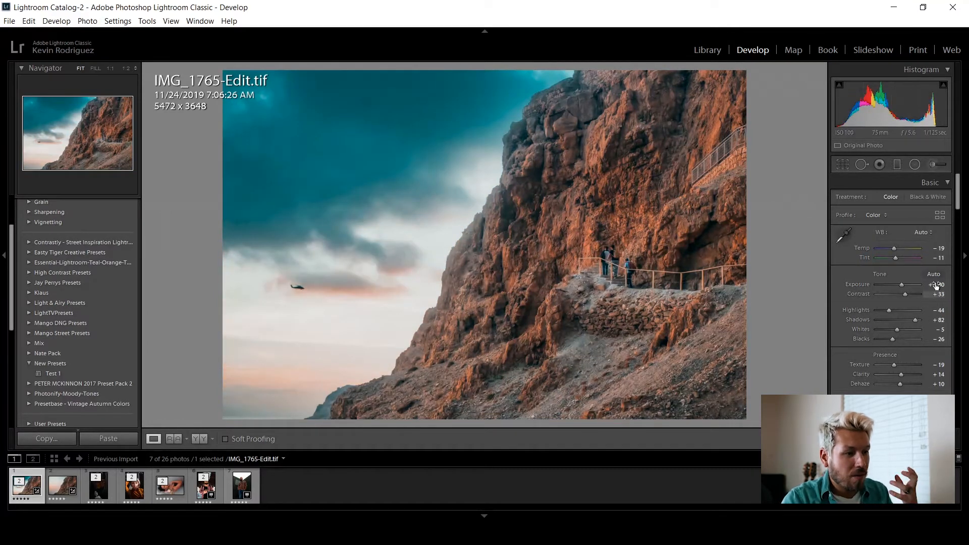
left_click_drag(942, 249, 950, 249)
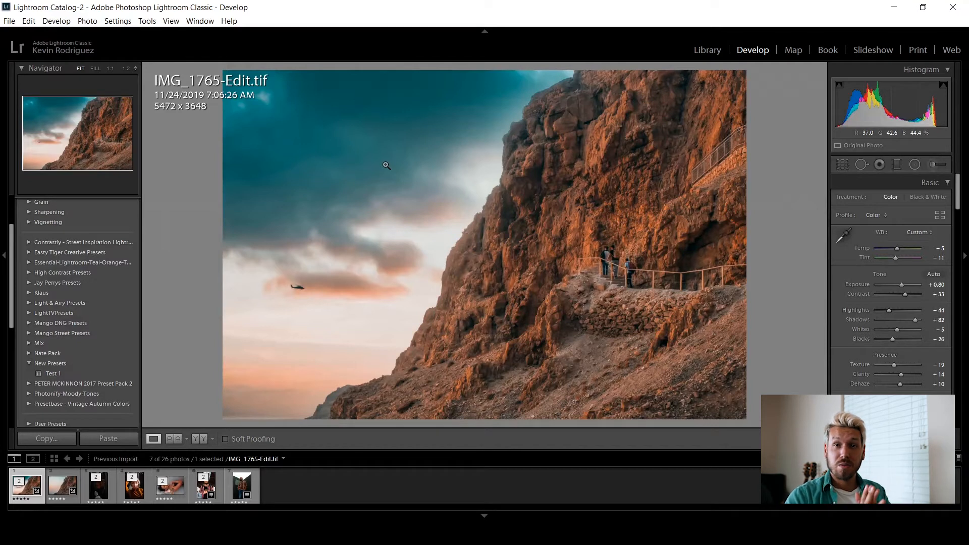
Apply the Test 1 preset to the dark portrait of the seated woman, and brighten it with Exposure +1.40 and Shadows +78.
left_click(100, 493)
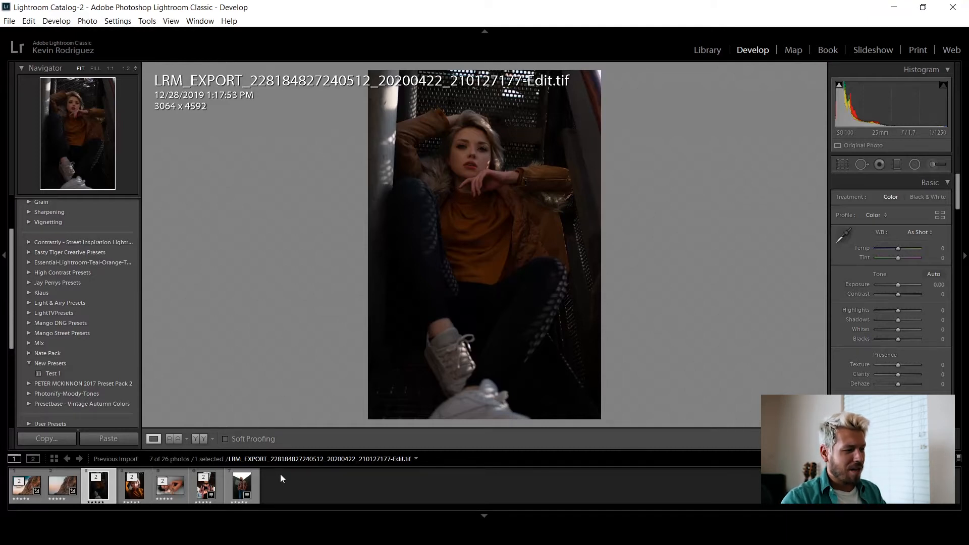
left_click(203, 492)
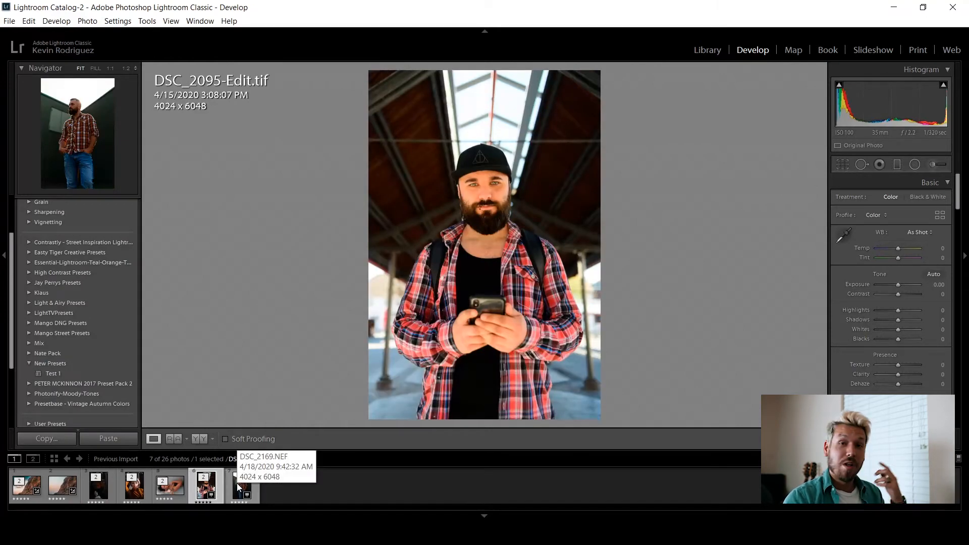
left_click(103, 488)
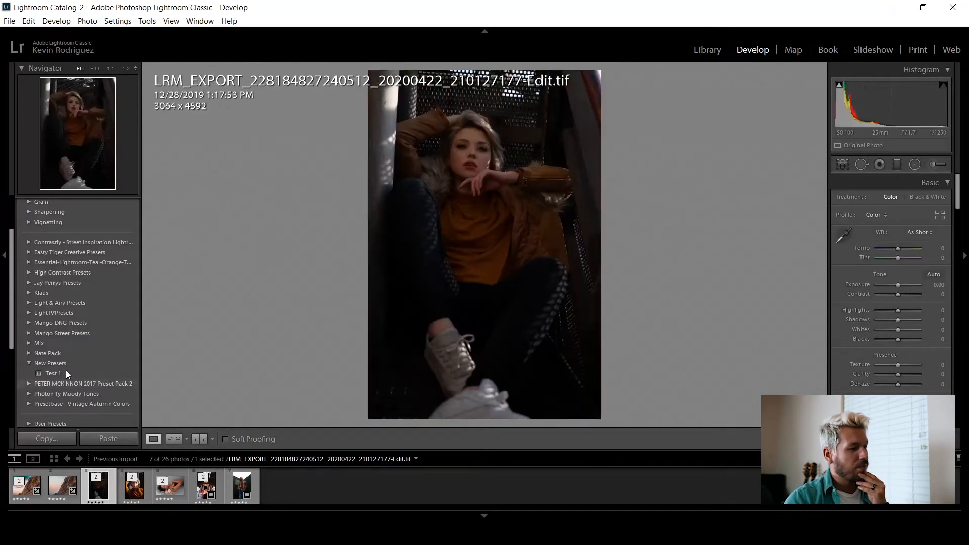
left_click(66, 372)
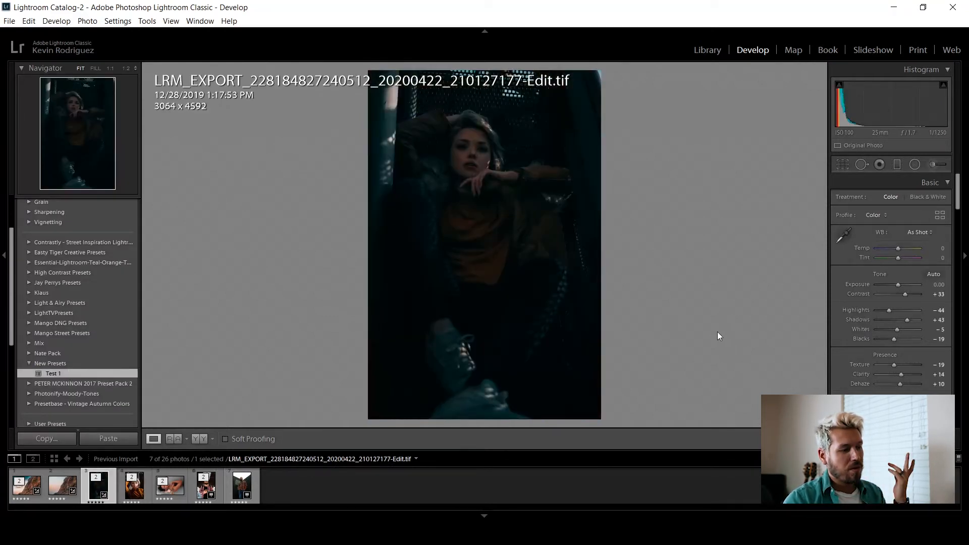
mouse_move(937, 286)
left_mouse_down()
mouse_move(949, 285)
mouse_move(934, 285)
left_mouse_up()
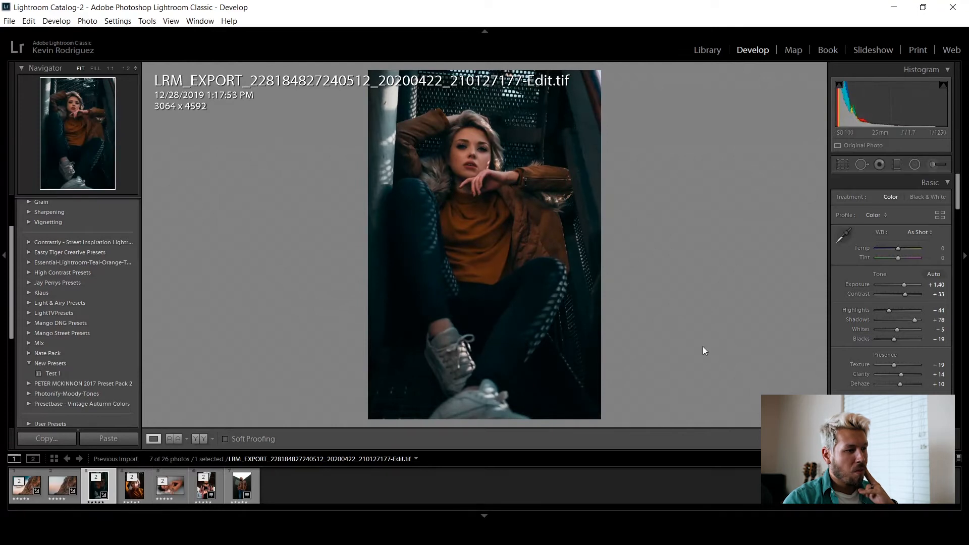
Examine the seated woman's face at 1:1 zoom, checking the skin tones and hair detail against the full view.
left_click(476, 217)
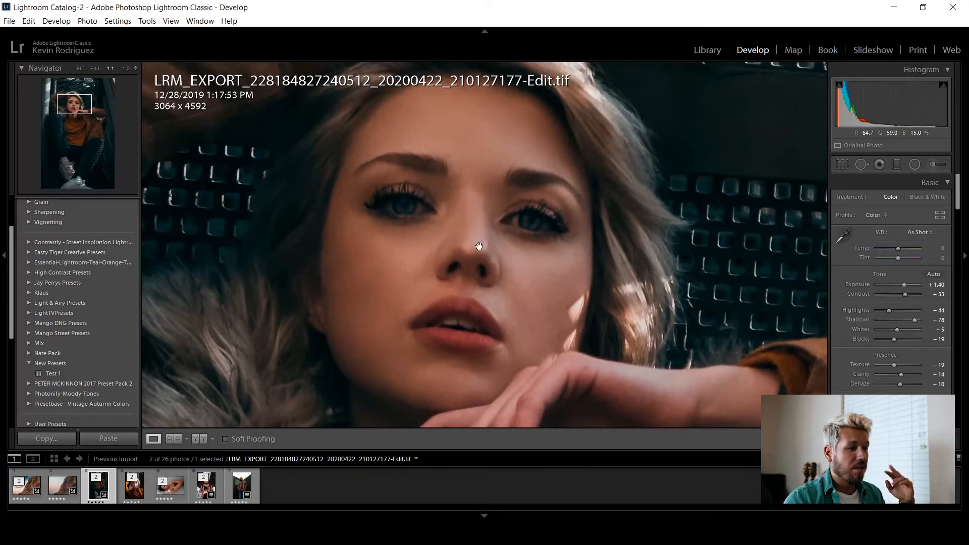
left_click(461, 268)
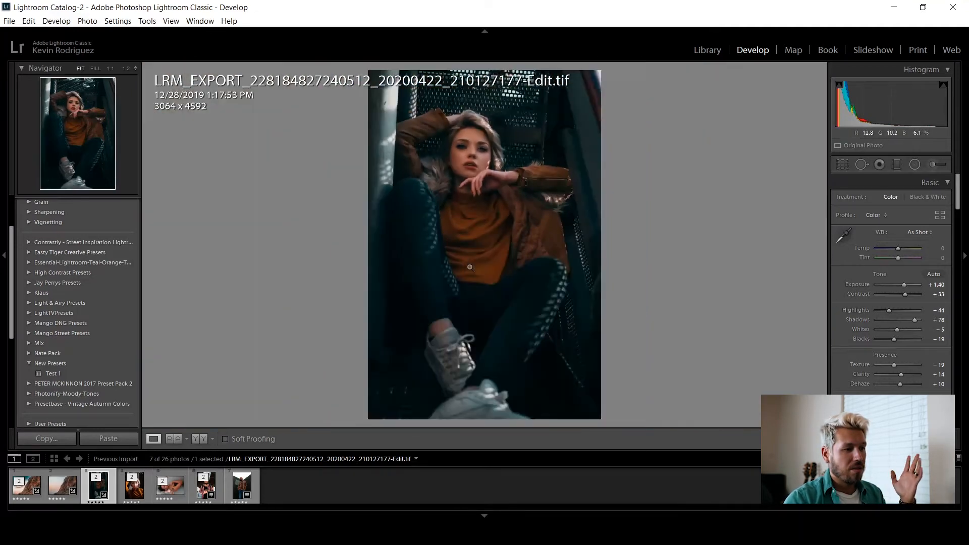
left_click(472, 140)
left_click_drag(503, 208, 465, 284)
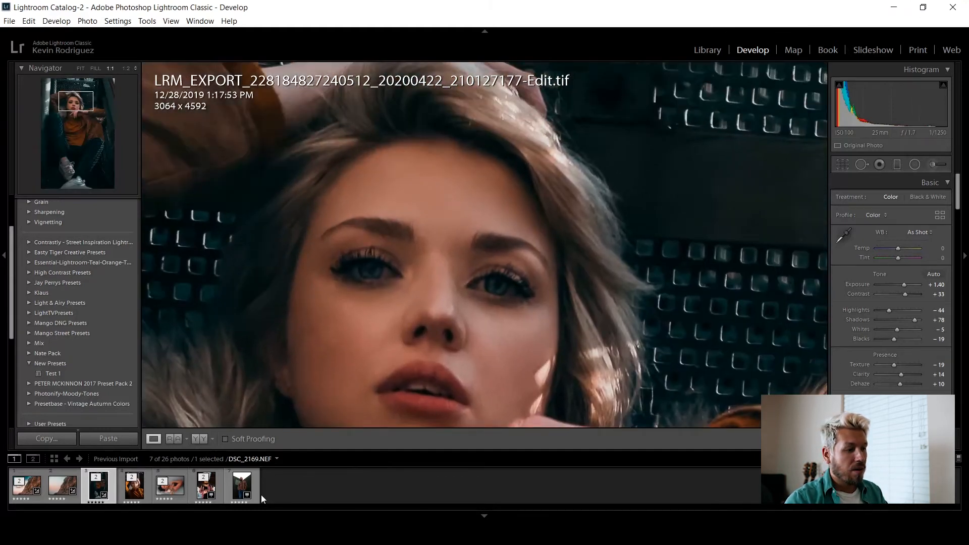
left_click(445, 275)
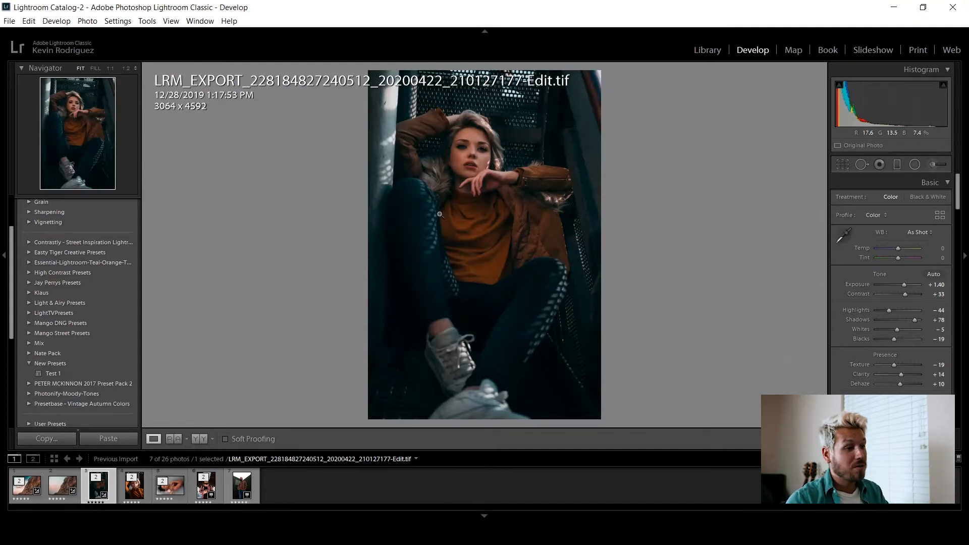
left_click(476, 144)
left_click_drag(505, 144, 491, 263)
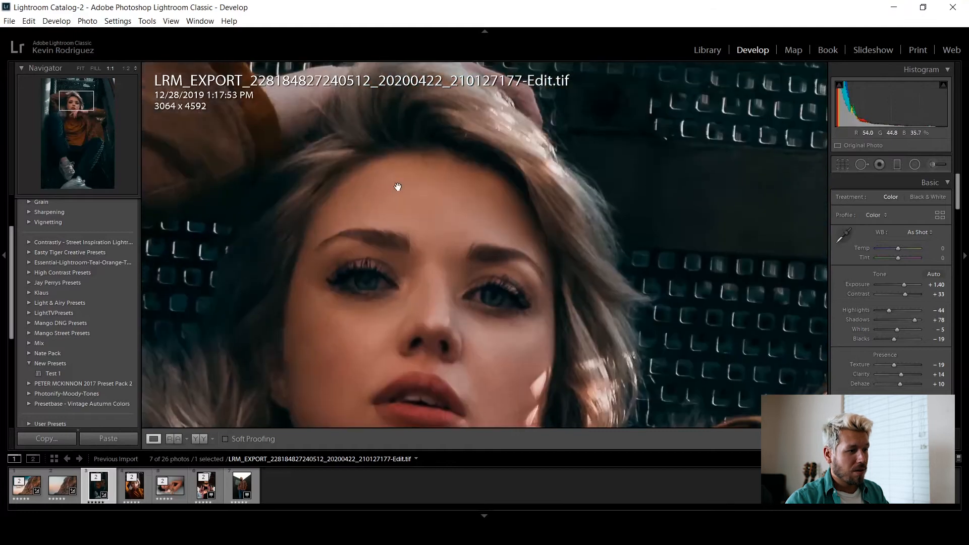
left_click(415, 199)
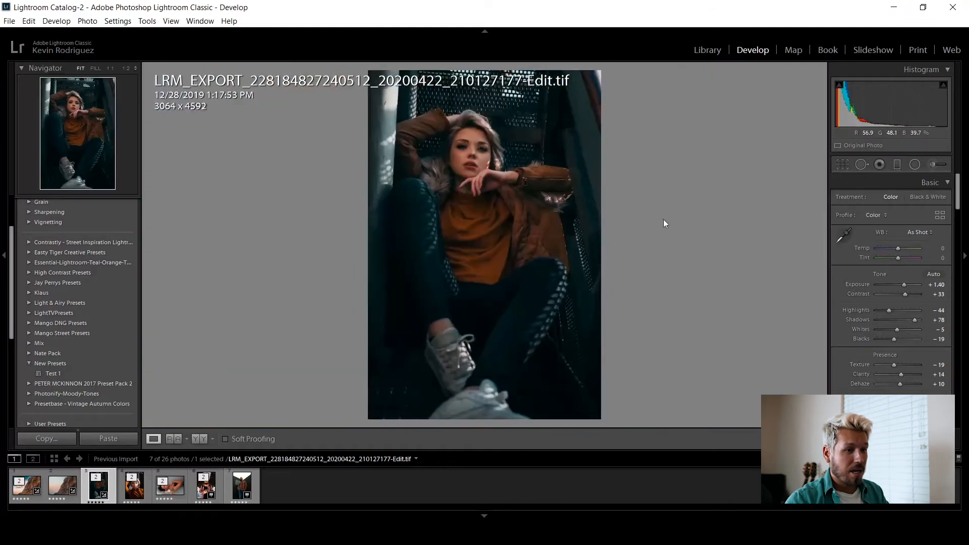
Set the seated woman's portrait to Auto white balance.
left_click(921, 233)
left_click(910, 257)
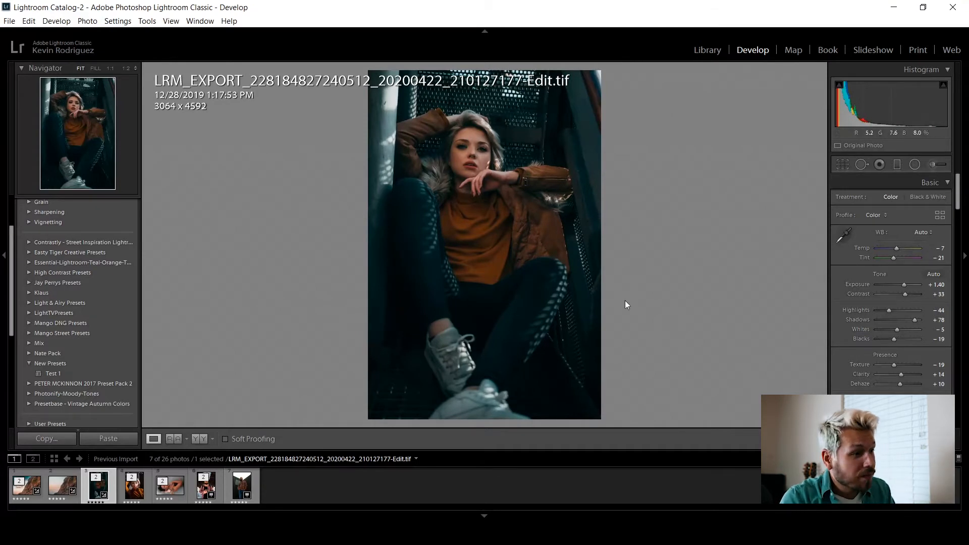
Apply the Test 1 preset to the close-up portrait in the orange sweater, and set Shadows to +73 and Exposure to +0.60.
left_click(133, 493)
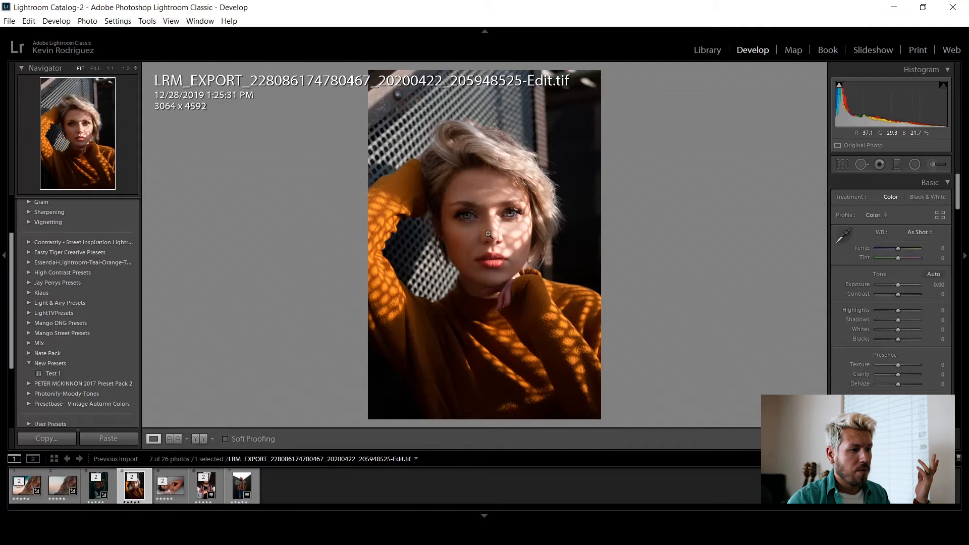
left_click(519, 228)
left_click_drag(568, 304, 556, 243)
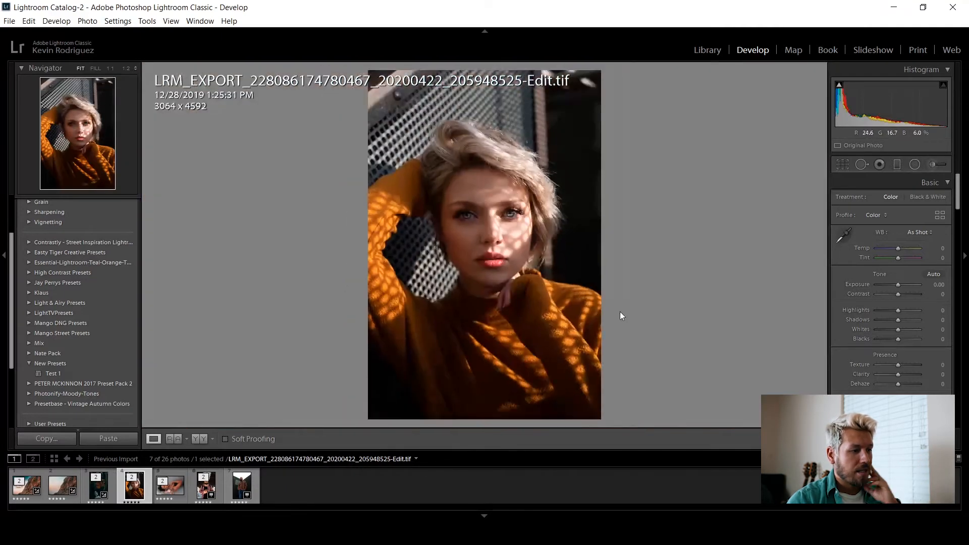
left_click(53, 375)
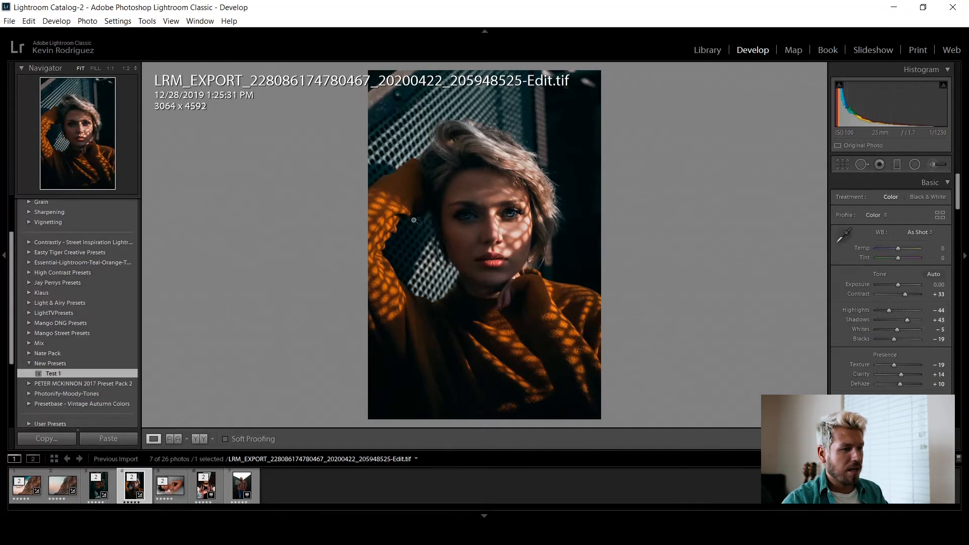
mouse_move(942, 321)
left_mouse_down()
mouse_move(957, 321)
mouse_move(947, 321)
left_mouse_up()
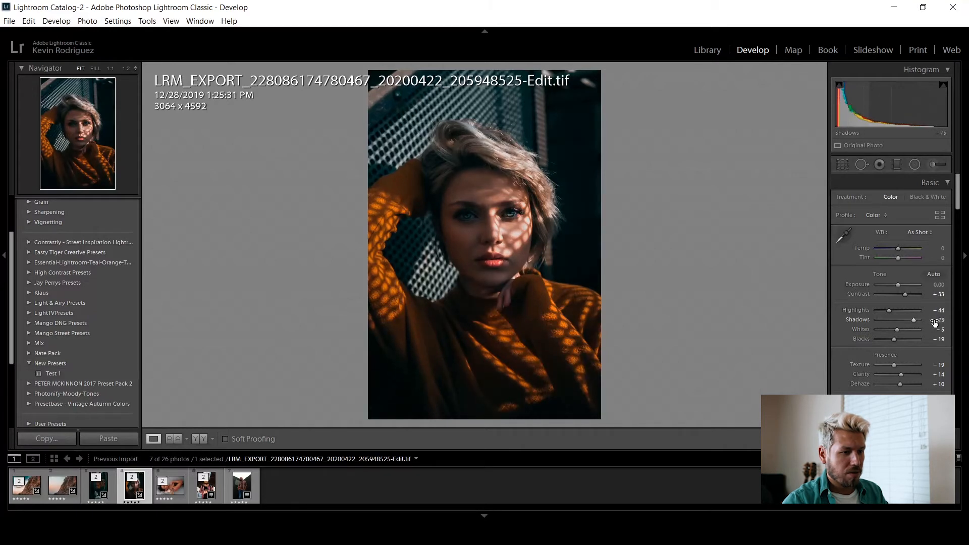
left_click_drag(939, 286, 946, 285)
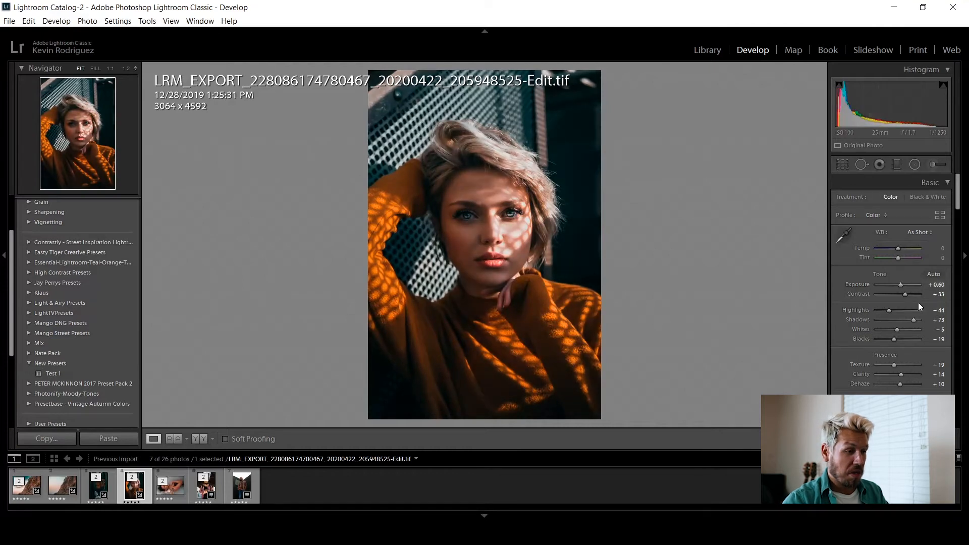
Set the orange-sweater portrait's white balance to Auto, and fine-tune its temperature to -14.
left_click(924, 233)
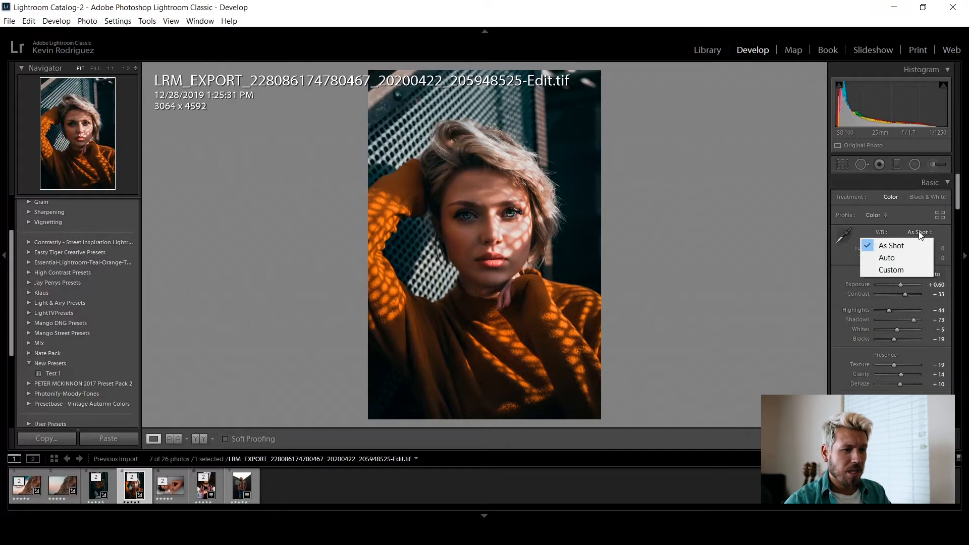
left_click(909, 252)
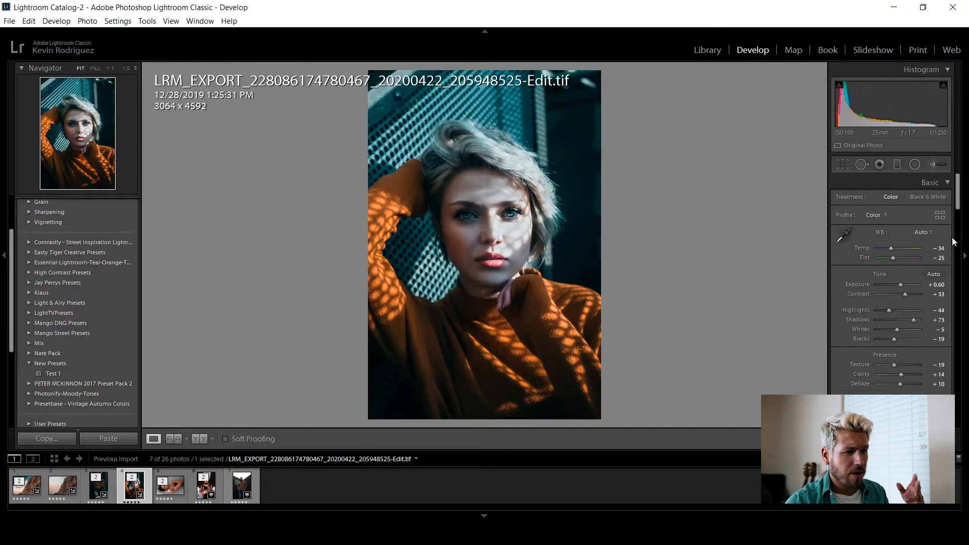
left_click_drag(938, 249, 944, 250)
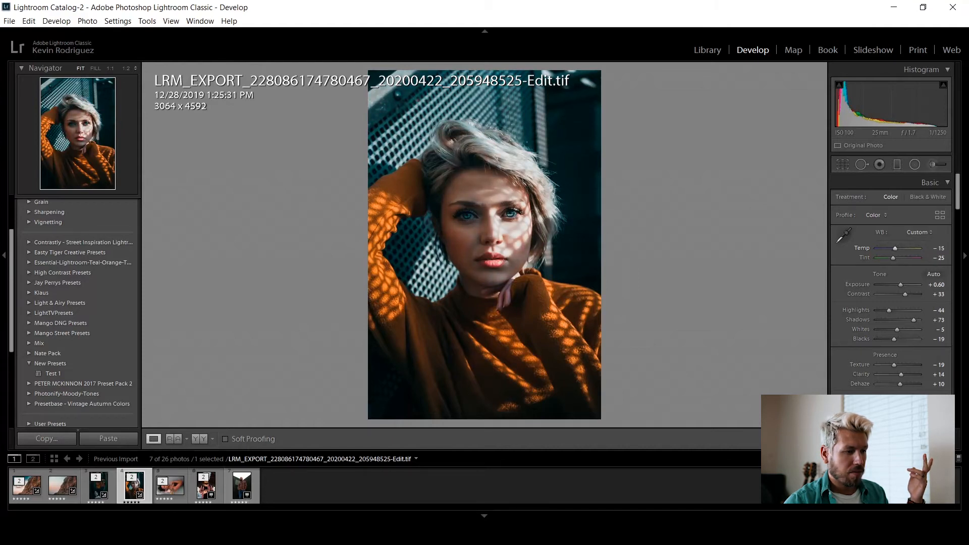
left_click_drag(943, 249, 943, 249)
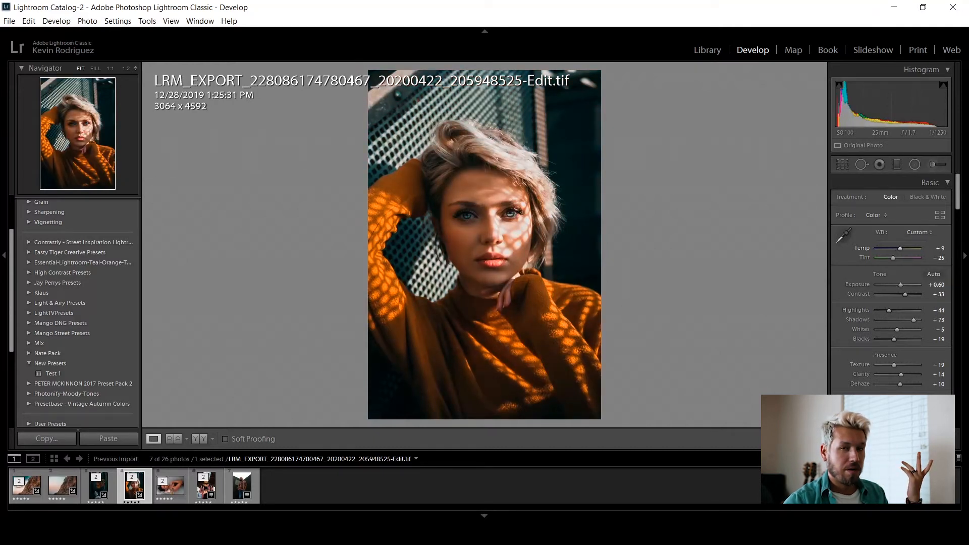
left_click_drag(899, 248, 895, 248)
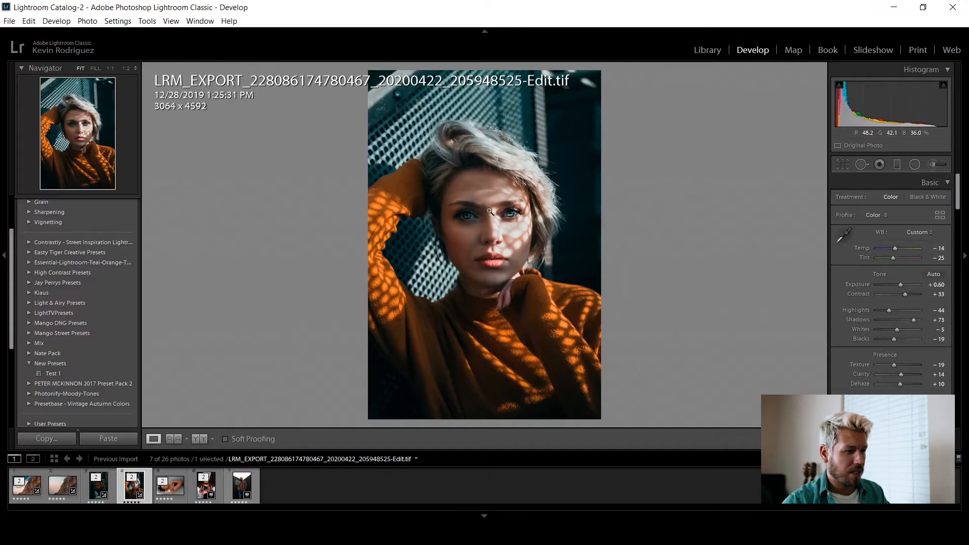
Turn Upright correction off and slightly strengthen the dark post-crop vignette on the orange-sweater portrait.
left_click(510, 235)
left_click(512, 302)
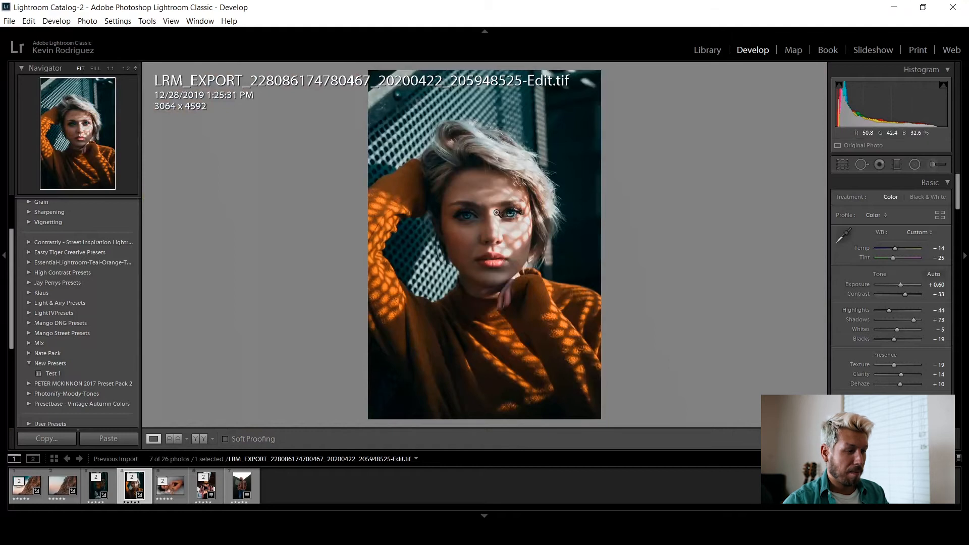
scroll(833, 310, "down", 10)
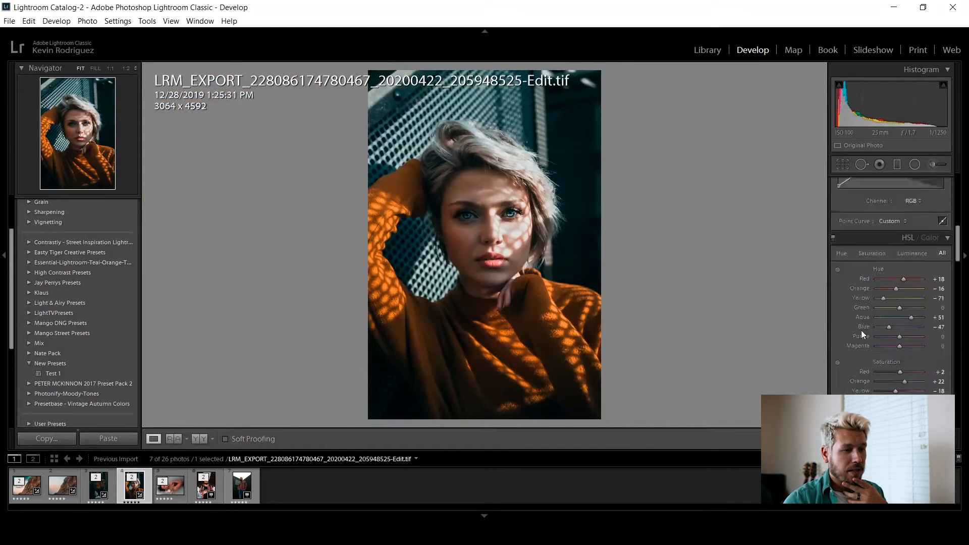
scroll(892, 343, "down", 3)
scroll(887, 287, "up", 3)
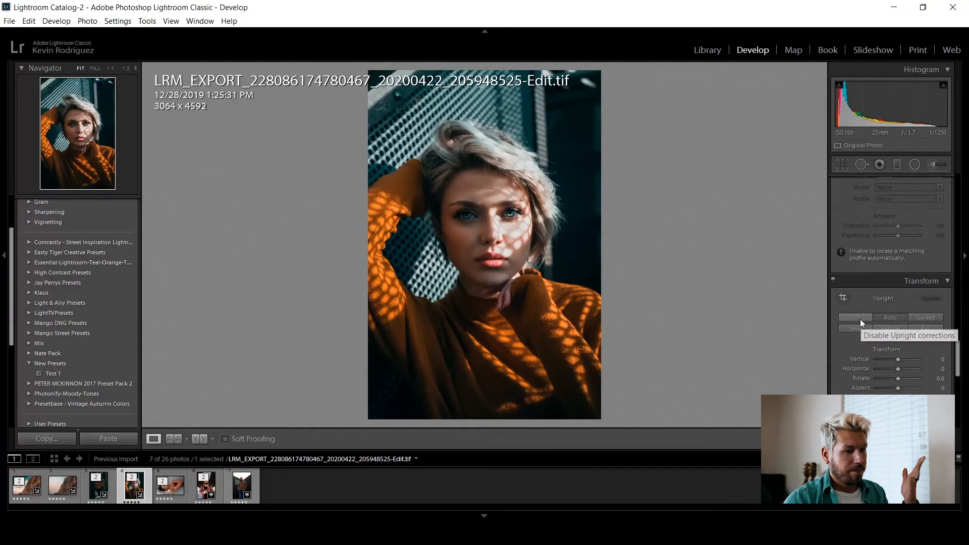
scroll(860, 318, "down", 2)
left_click(864, 245)
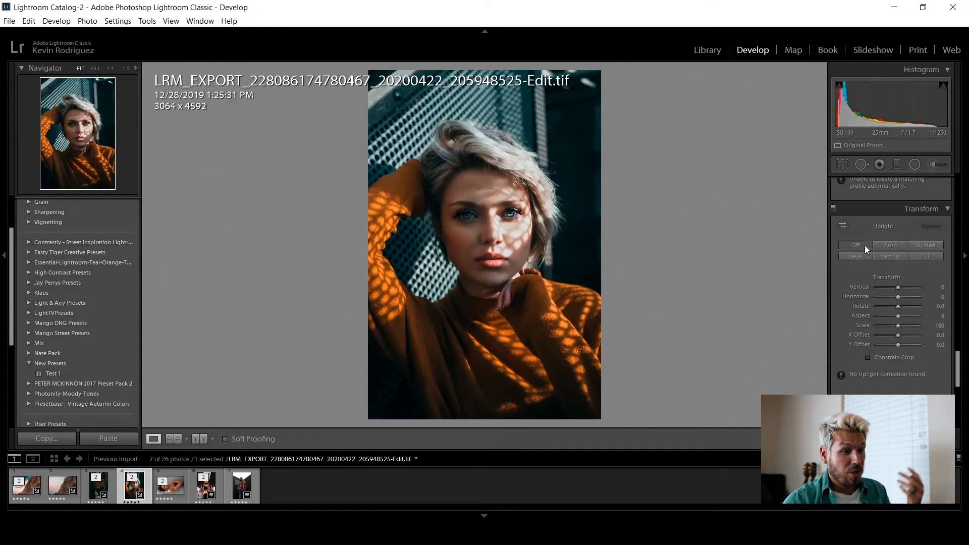
scroll(900, 373, "down", 4)
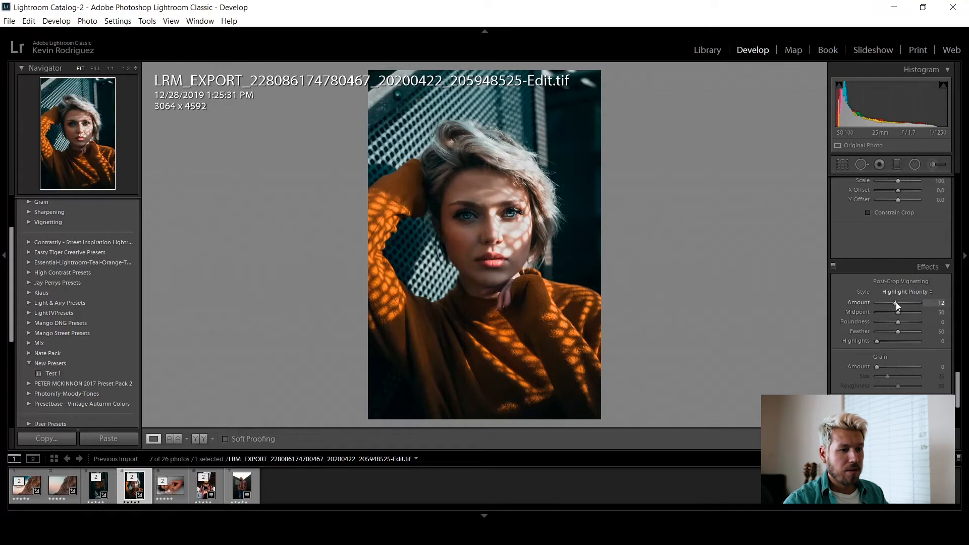
left_click_drag(895, 302, 891, 301)
Compare the edited orange-sweater portrait with its unedited version.
scroll(876, 249, "up", 15)
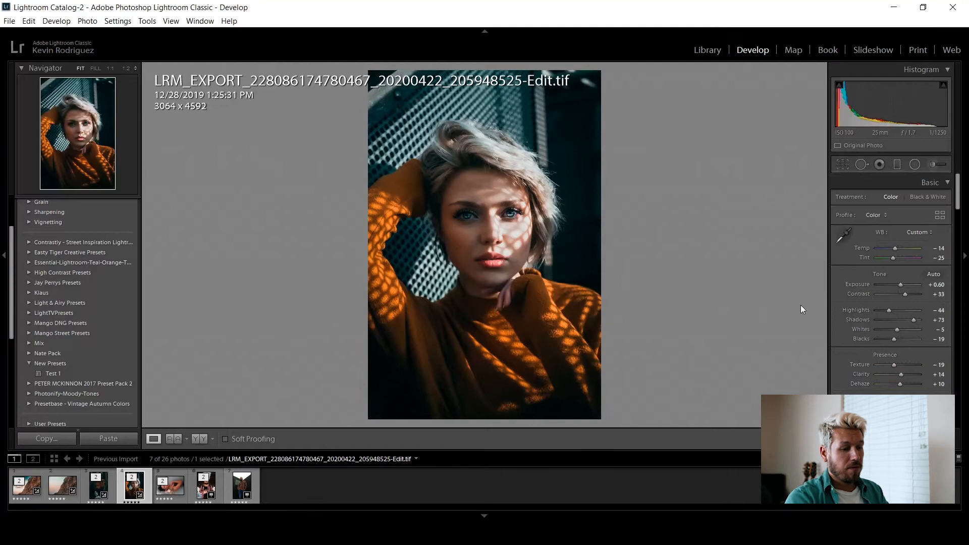
key("backslash")
key("backslash")
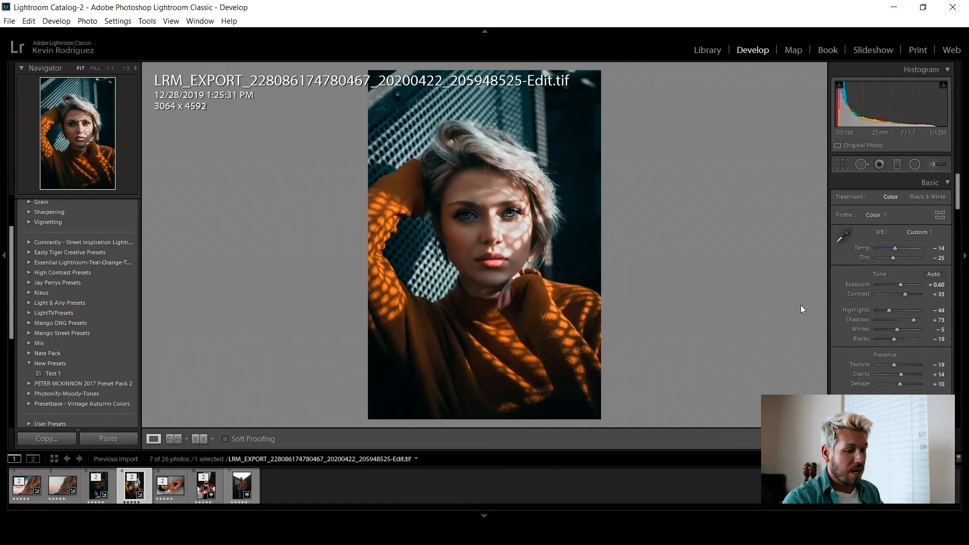
Open the photo of the woman lying in the flower bath and examine her face and skin at 1:1 zoom.
key("Right")
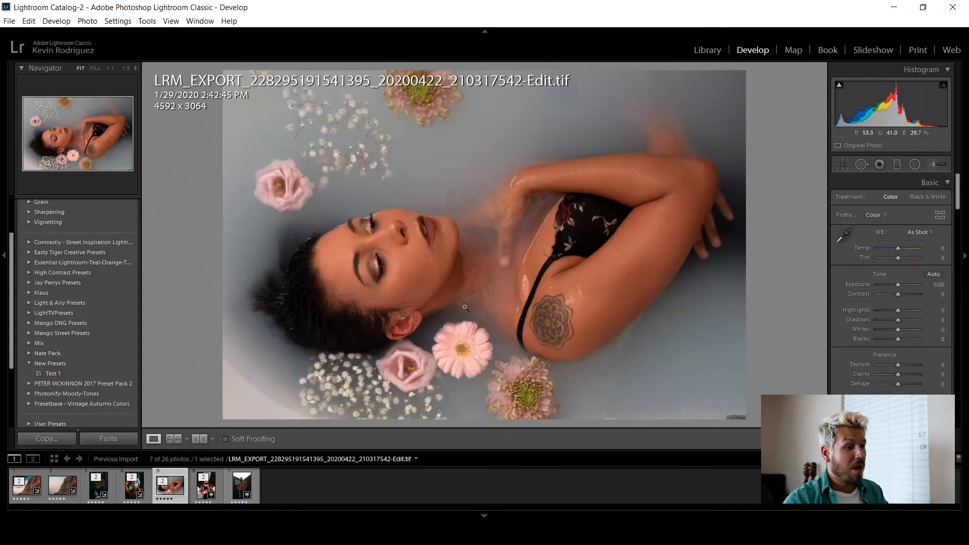
left_click(399, 259)
left_click_drag(342, 308, 464, 119)
left_click_drag(516, 174, 430, 324)
left_click_drag(313, 288, 221, 197)
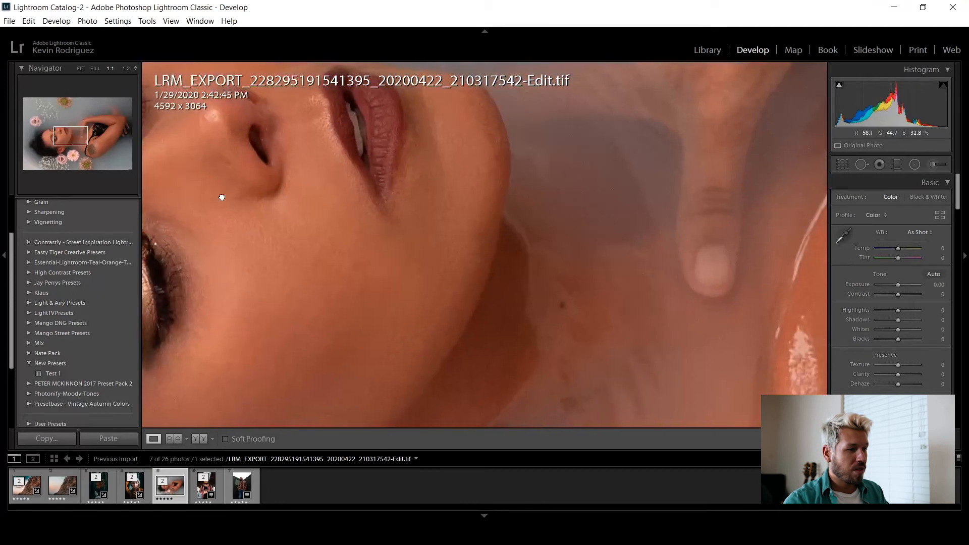
left_click_drag(501, 231, 389, 158)
left_click(610, 160)
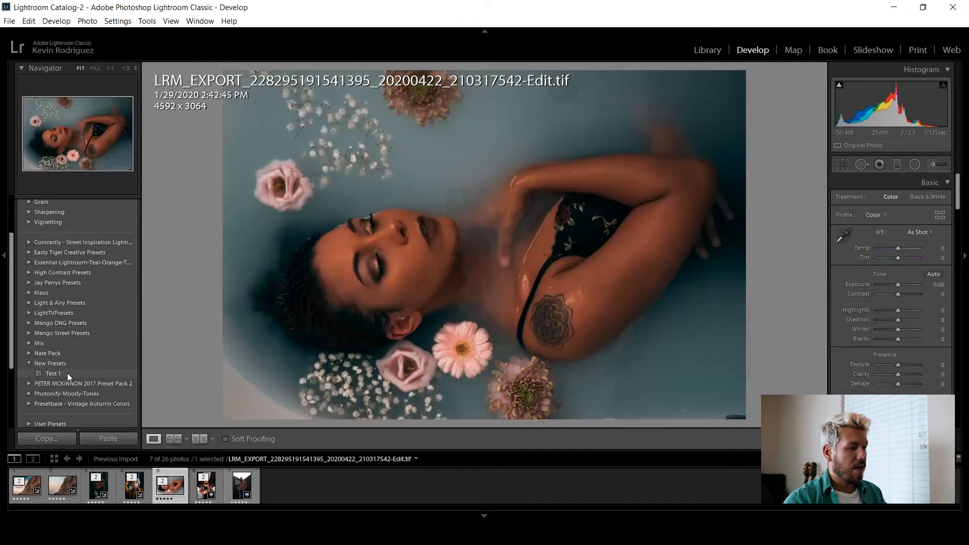
Apply the Test 1 preset to the flower-bath photo, with Exposure at +0.50, Shadows at +62 and Auto white balance.
left_click(67, 374)
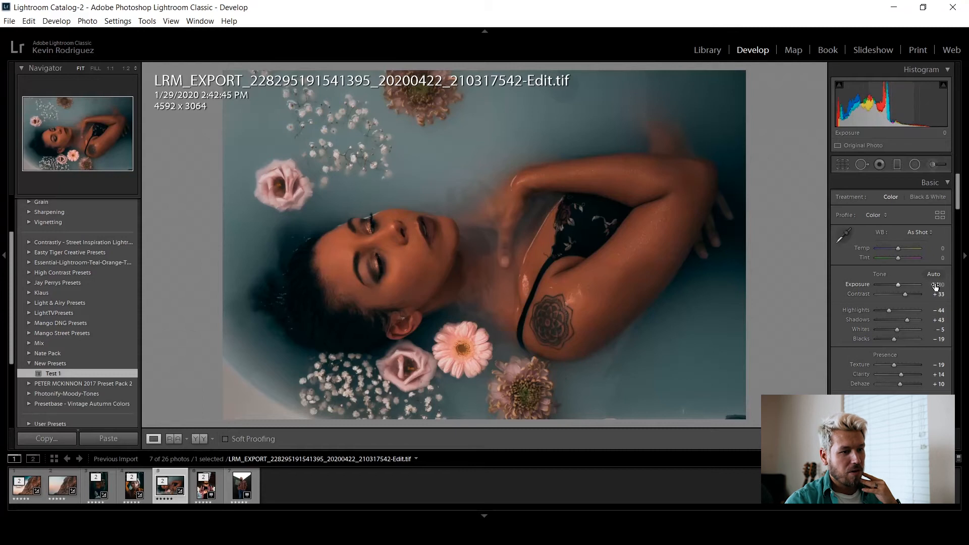
left_click_drag(936, 285, 934, 287)
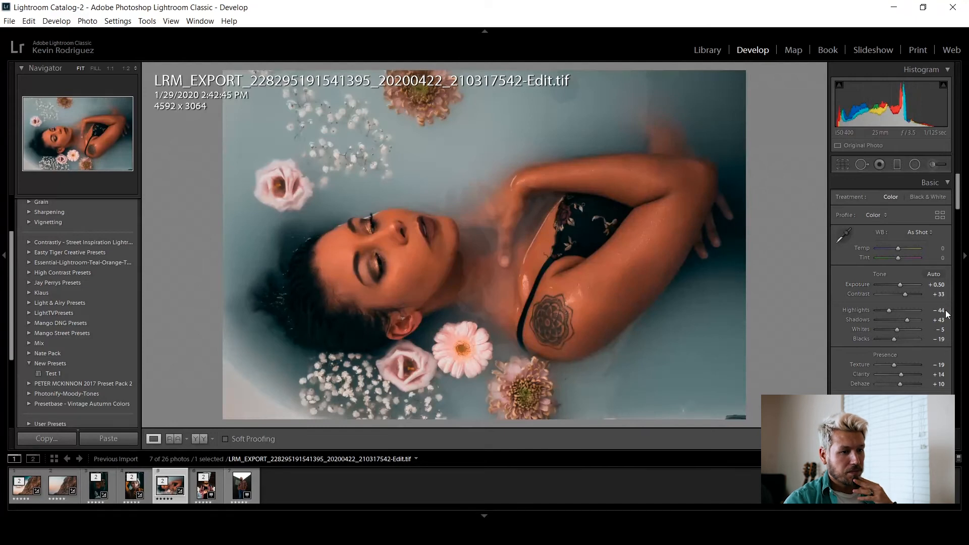
left_click_drag(938, 319, 941, 320)
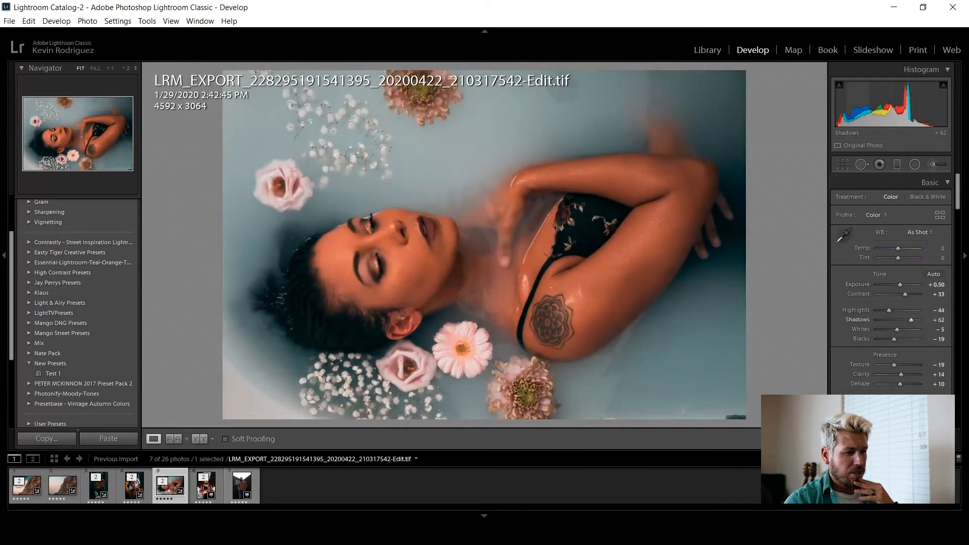
left_click(917, 232)
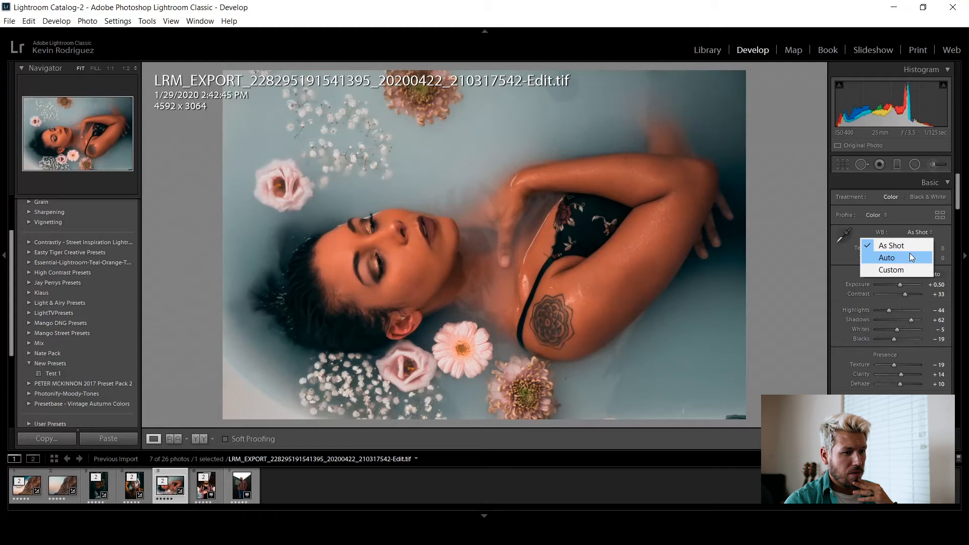
left_click(909, 256)
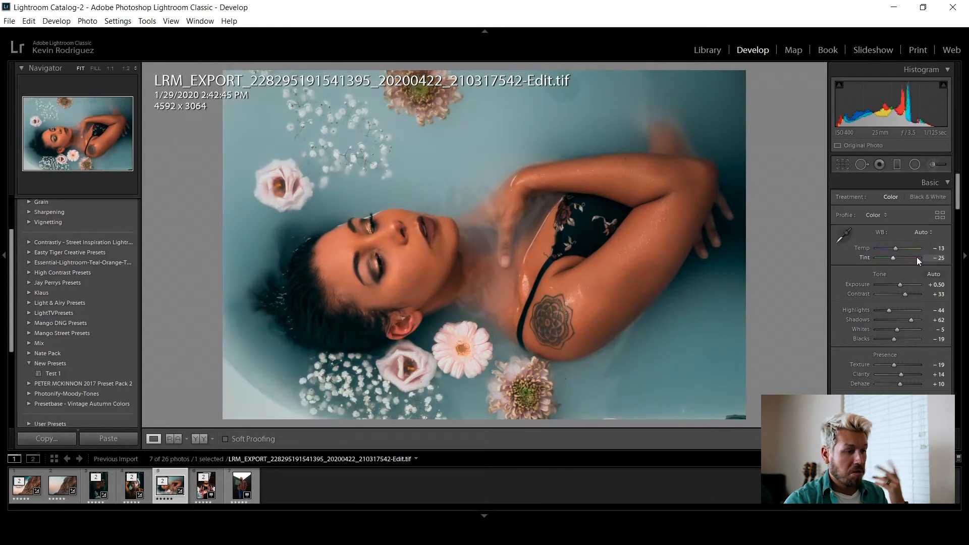
Adjust the flower-bath photo's oranges in HSL to Hue -16, Saturation +5 and Luminance -16.
scroll(881, 290, "down", 5)
scroll(876, 299, "down", 8)
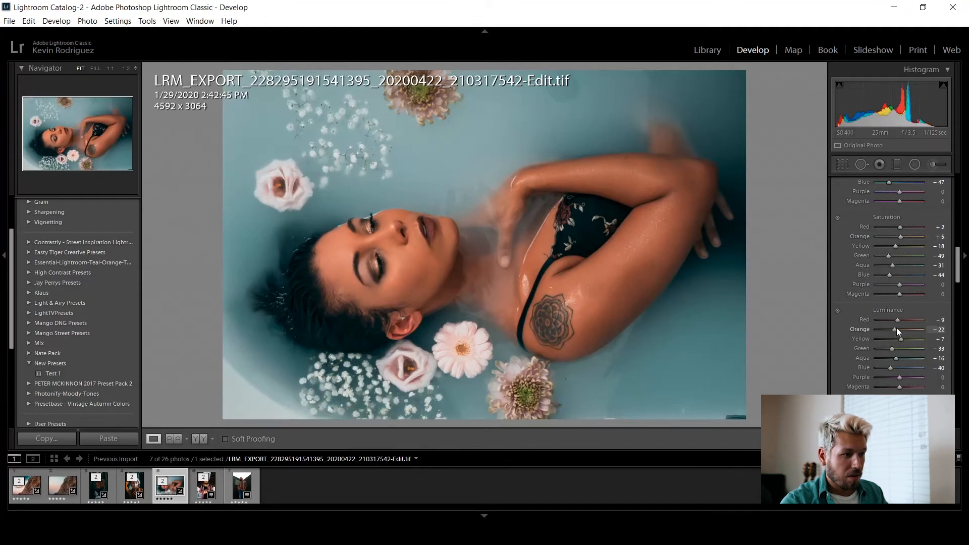
scroll(878, 313, "up", 3)
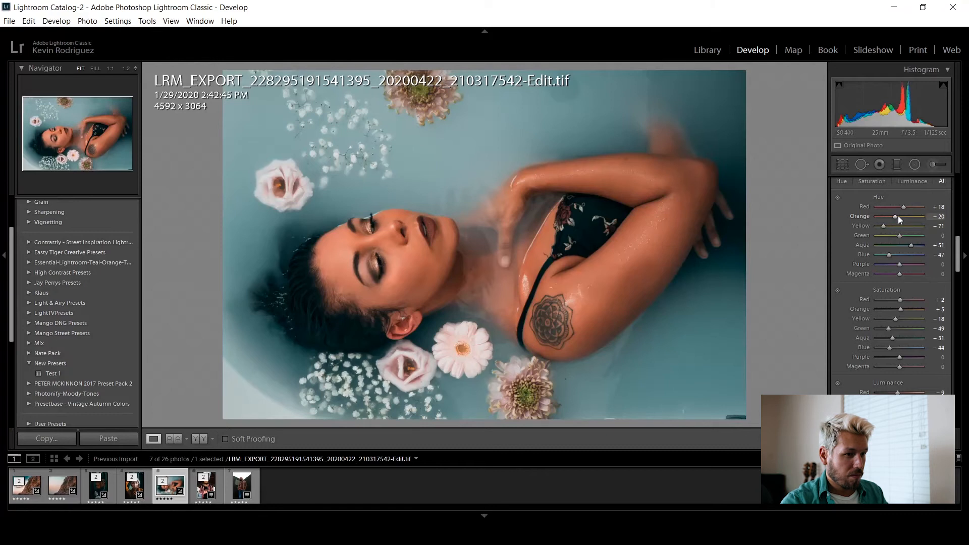
left_click_drag(894, 215, 897, 217)
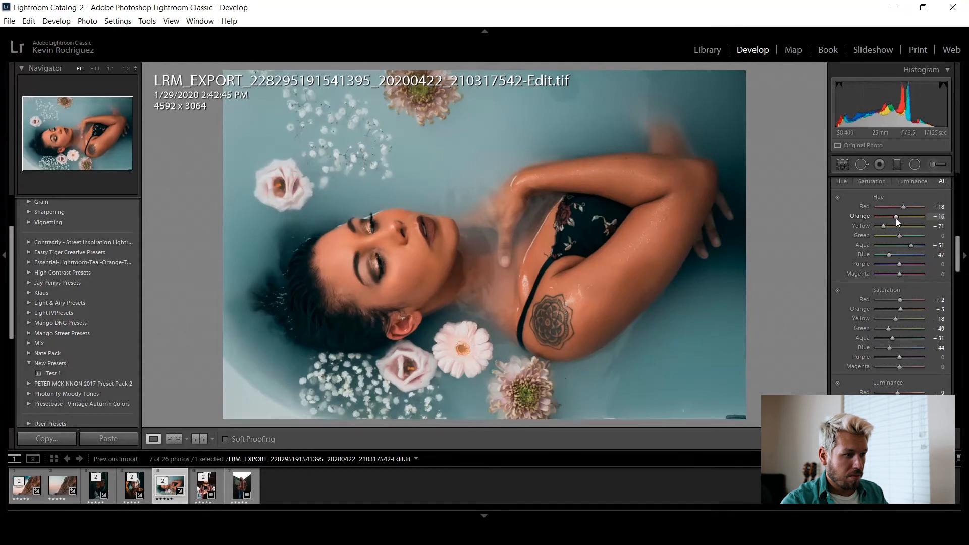
Slightly strengthen the dark post-crop vignette on the flower-bath photo.
scroll(891, 338, "down", 5)
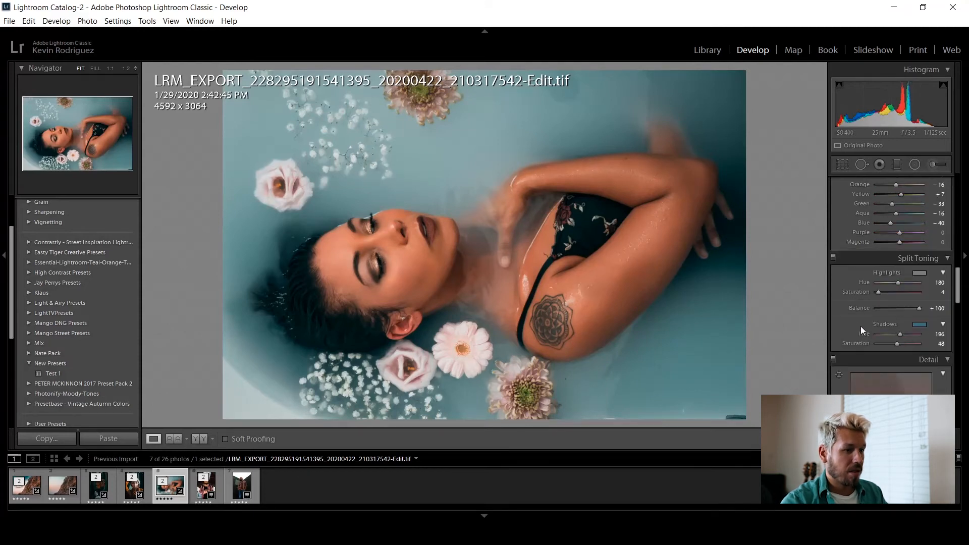
scroll(845, 336, "down", 8)
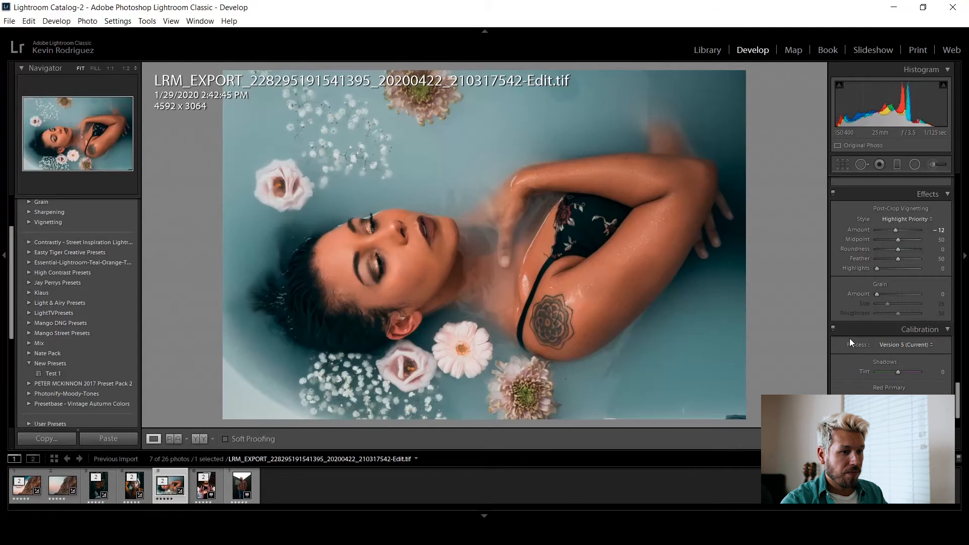
left_click_drag(894, 229, 891, 229)
scroll(889, 294, "up", 15)
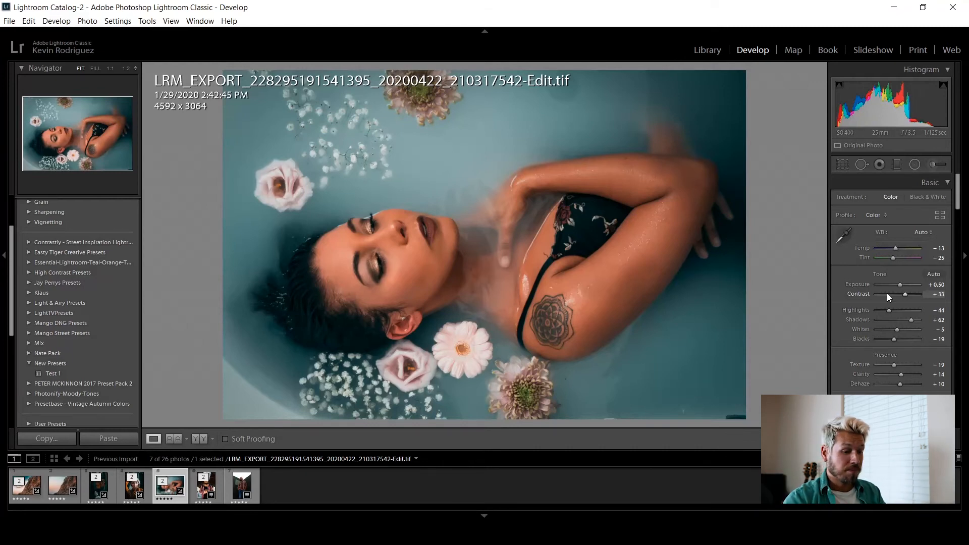
Look over the two remaining photos, and examine the face of the man in the black cap at 1:1 zoom.
key("Right")
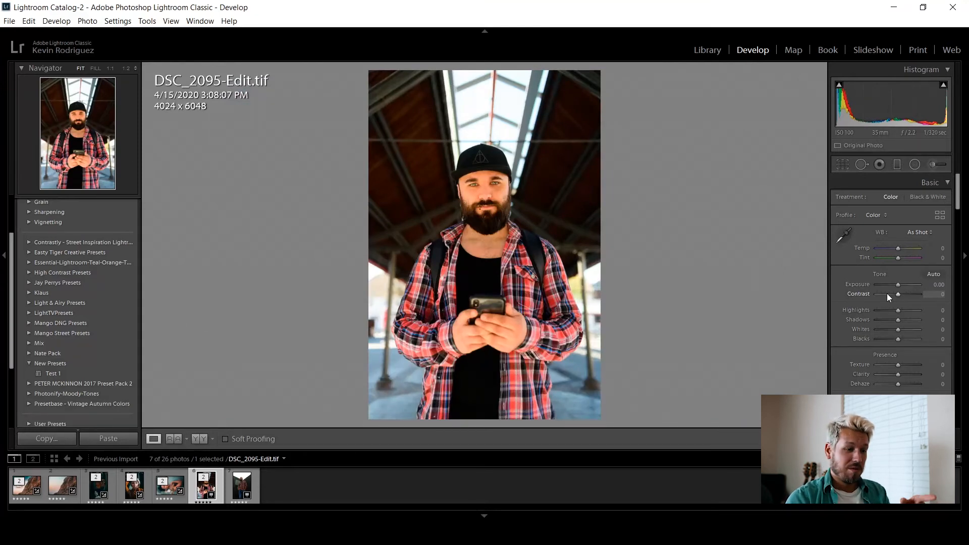
key("Right")
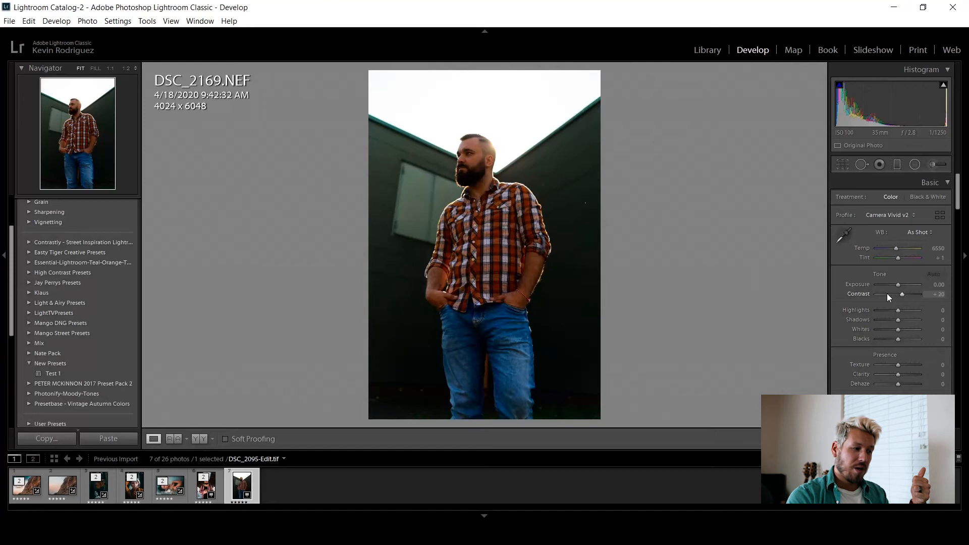
key("Left")
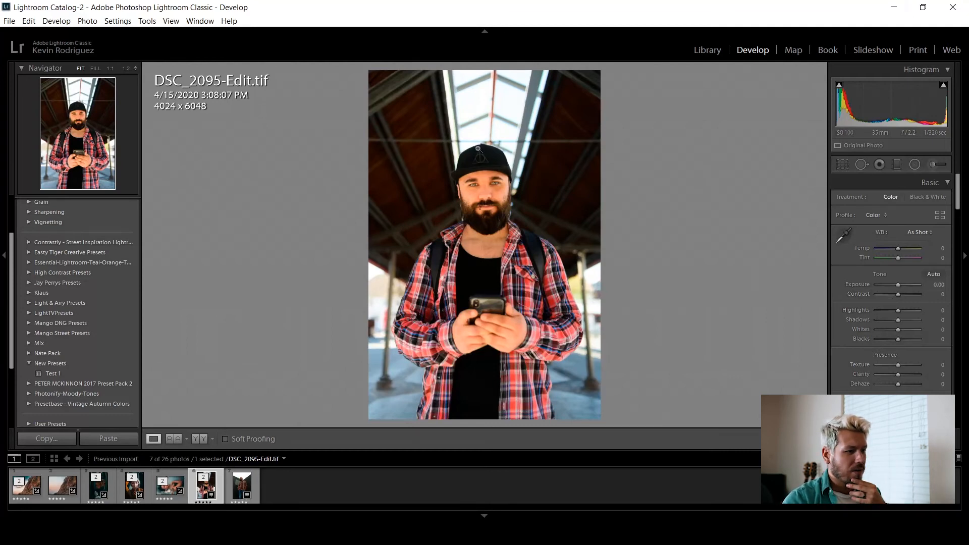
left_click(487, 175)
scroll(550, 254, "down", 3)
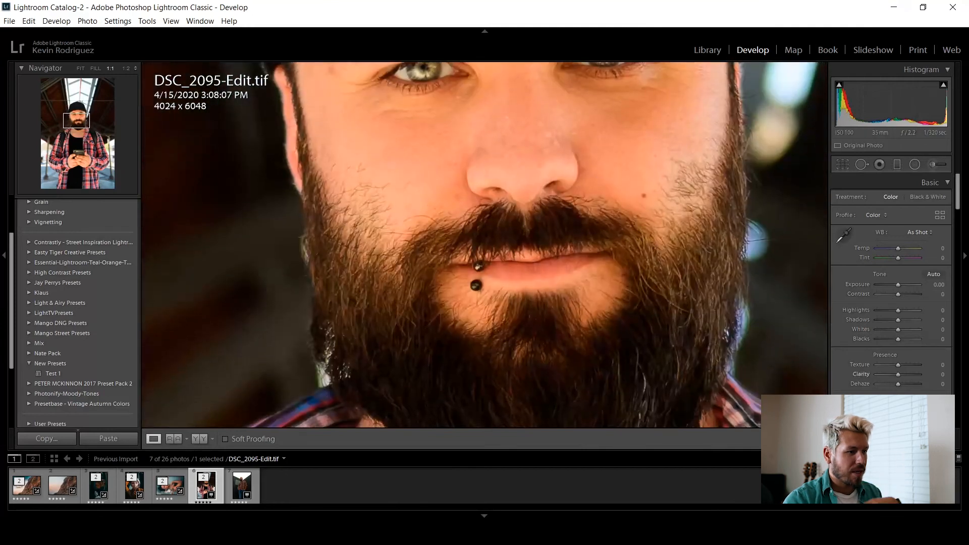
left_click(511, 208)
left_click(501, 164)
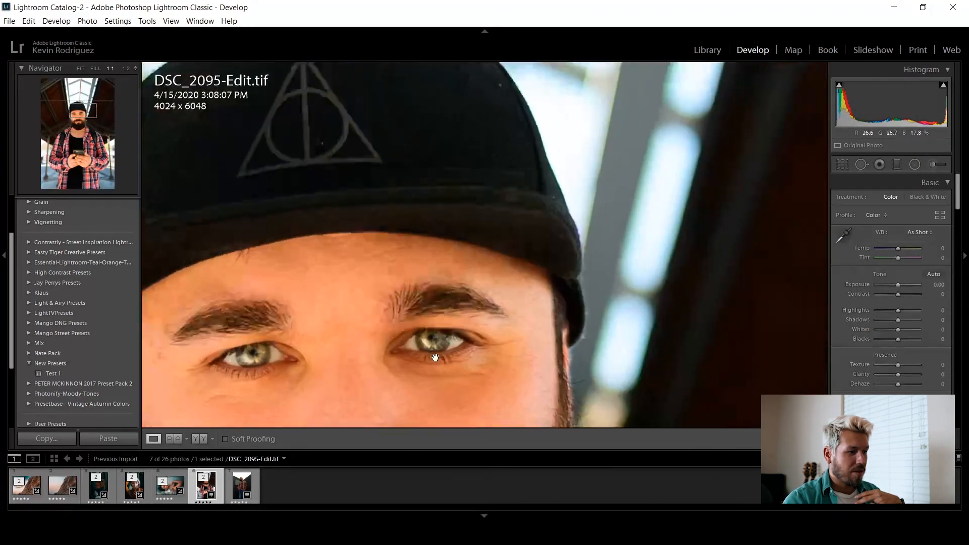
left_click_drag(453, 336, 473, 302)
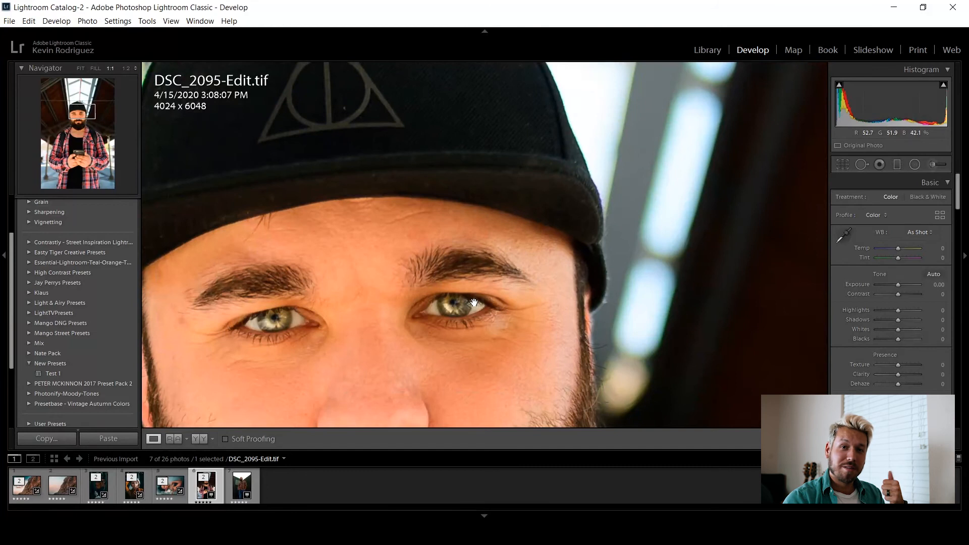
left_click(449, 317)
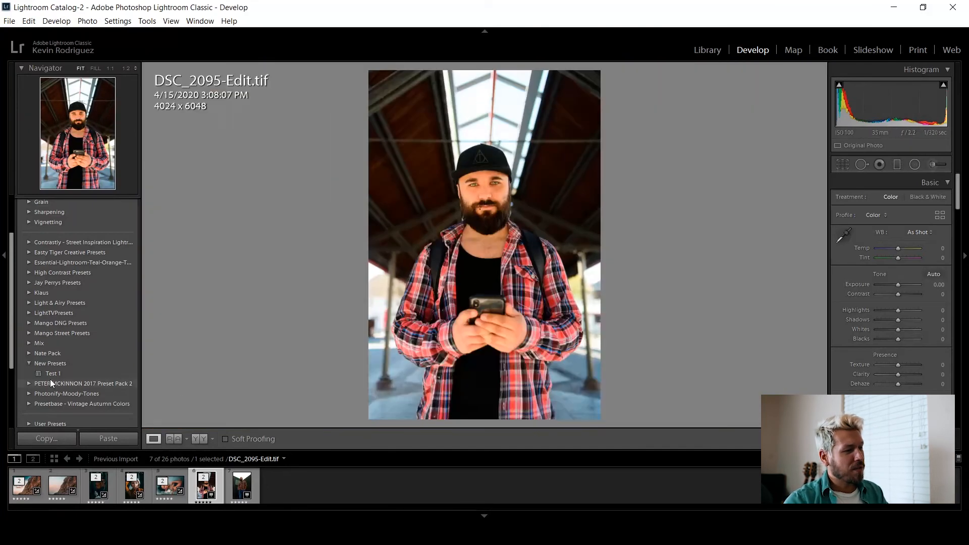
Apply the Test 1 preset to the black-cap portrait, set white balance to Auto, and fine-tune its temperature to -12.
left_click(51, 372)
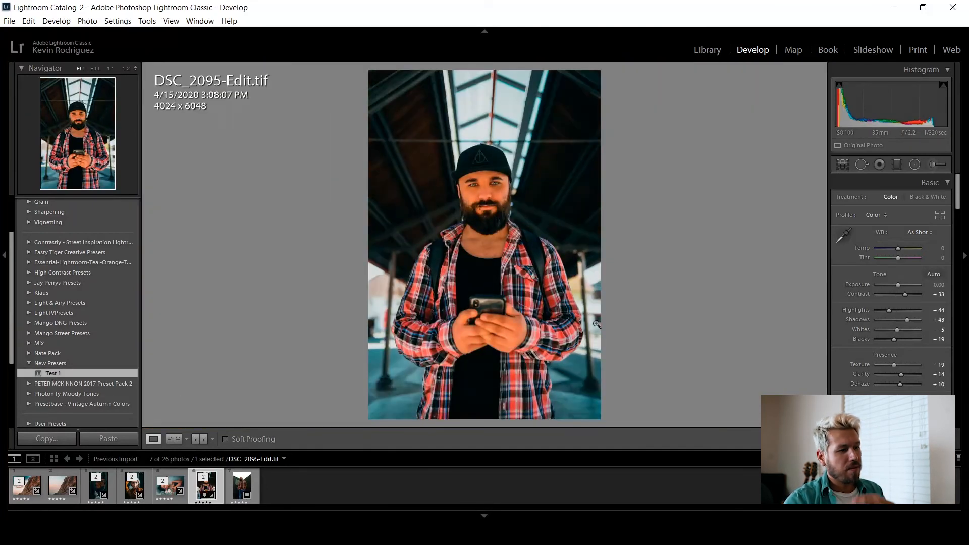
left_click(927, 234)
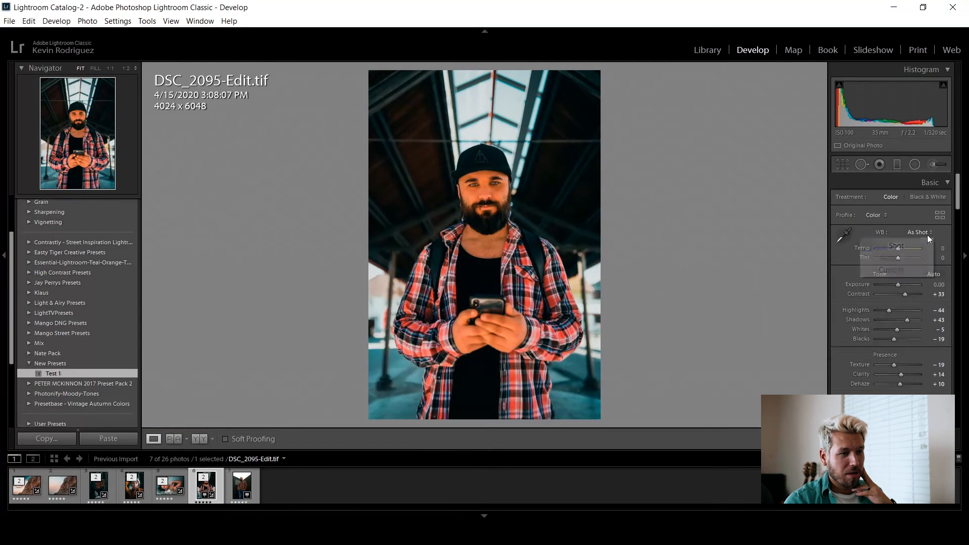
left_click(919, 258)
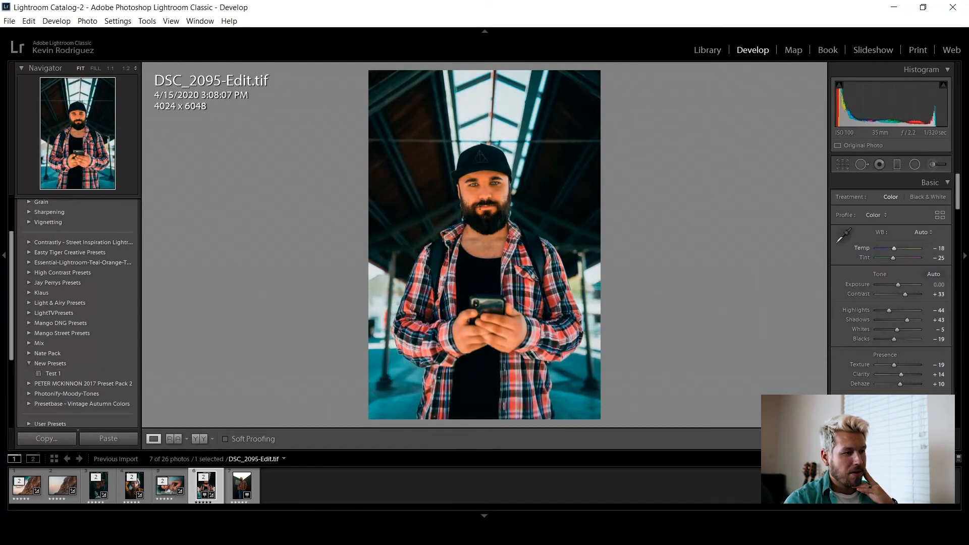
left_click_drag(938, 248, 945, 248)
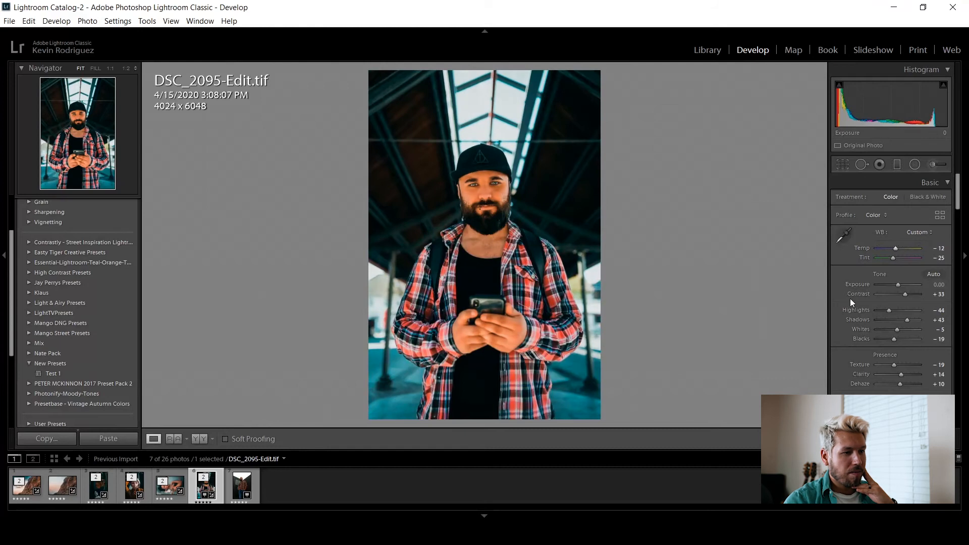
Adjust the black-cap portrait's oranges in HSL to Saturation -28 and Luminance -24.
scroll(881, 287, "down", 5)
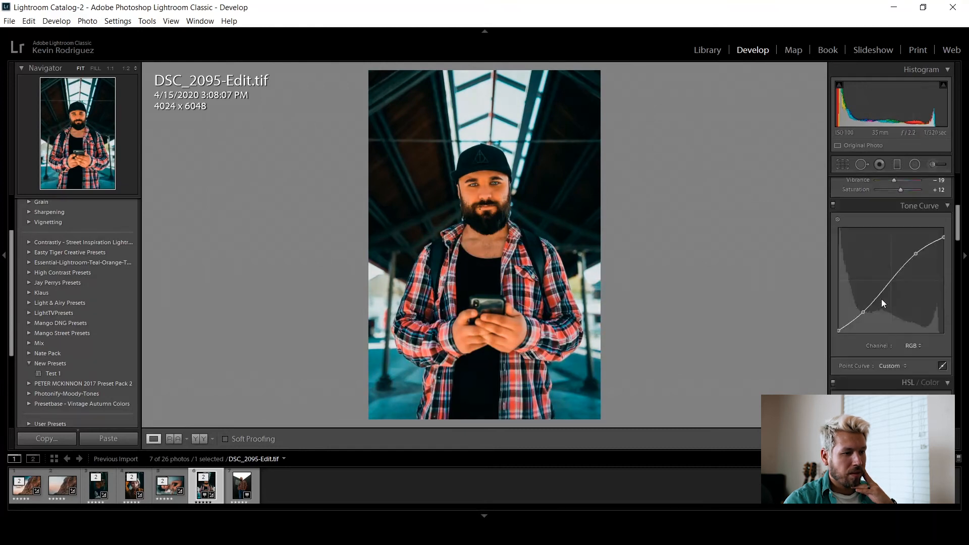
scroll(882, 302, "down", 6)
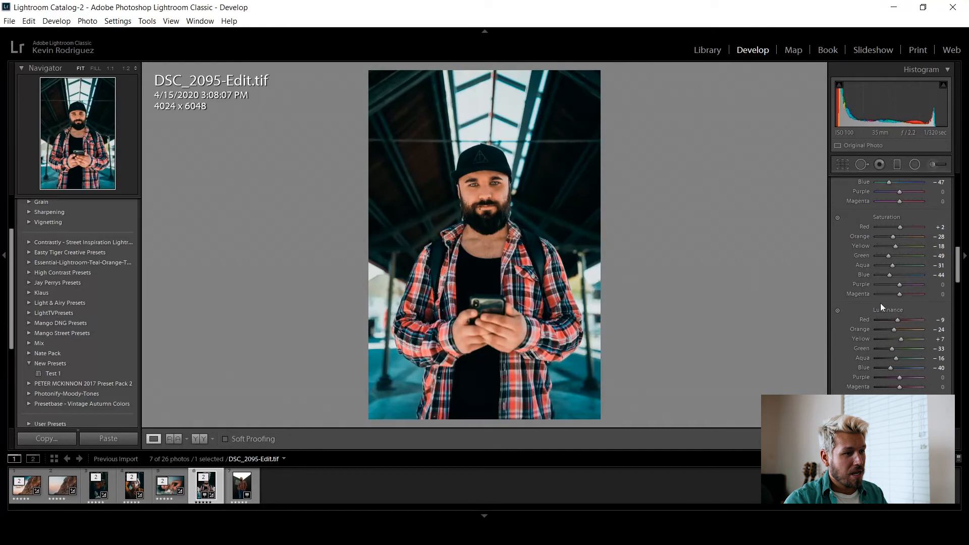
scroll(882, 310, "up", 10)
scroll(878, 301, "down", 10)
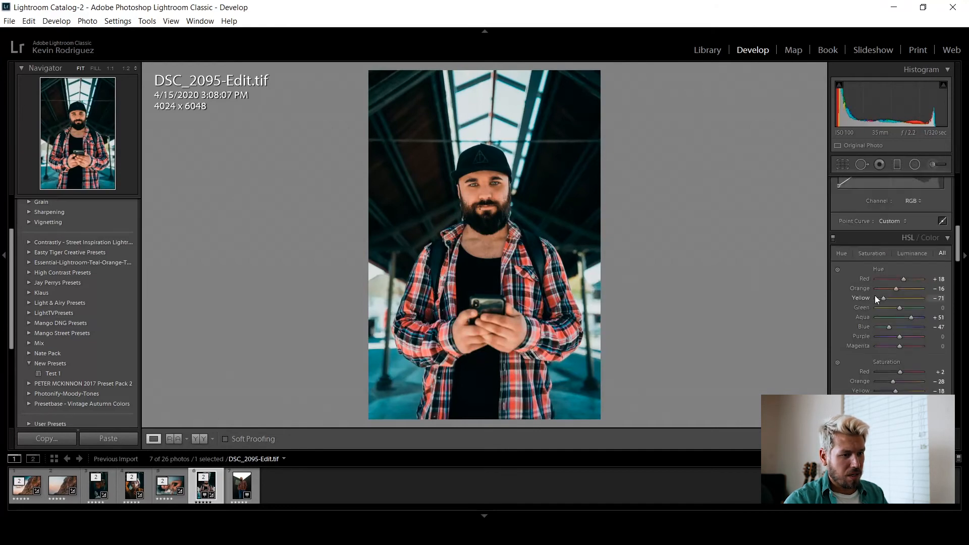
Try Auto Upright perspective correction on the black-cap portrait, compare it with the uncorrected version, and turn Upright off.
scroll(904, 336, "down", 3)
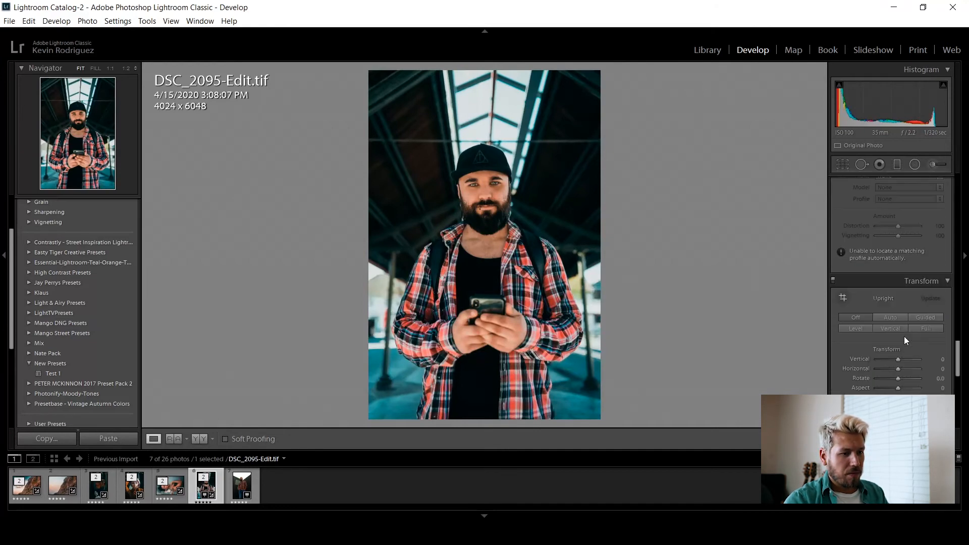
left_click(898, 319)
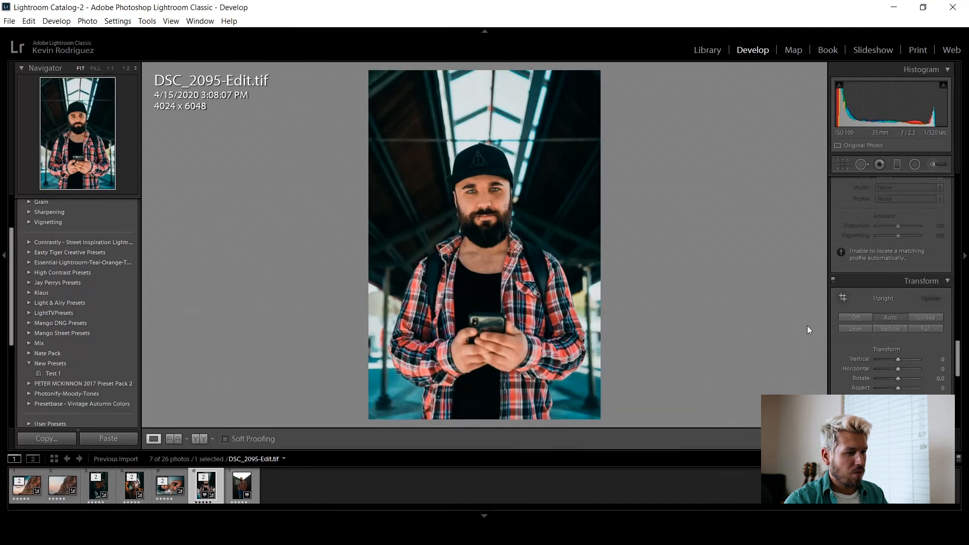
left_click(855, 316)
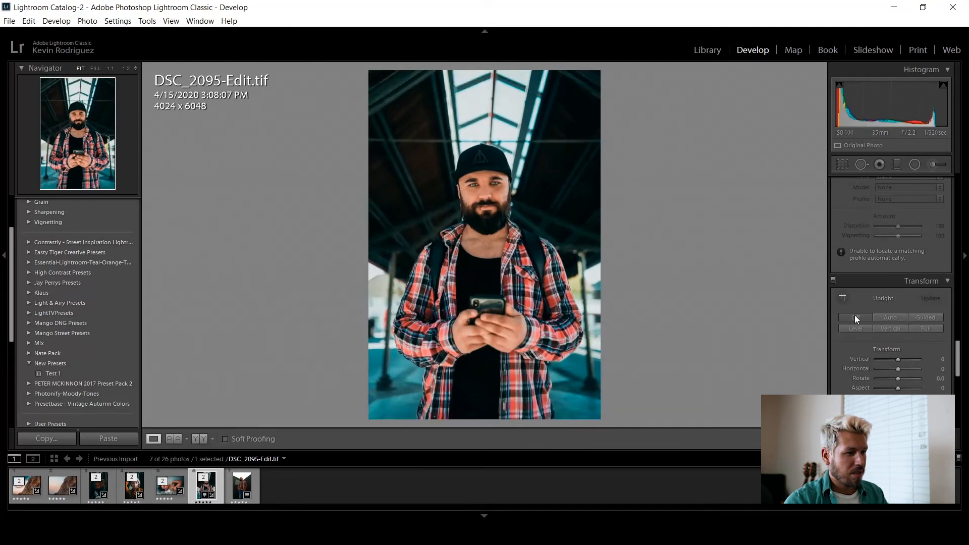
left_click(885, 317)
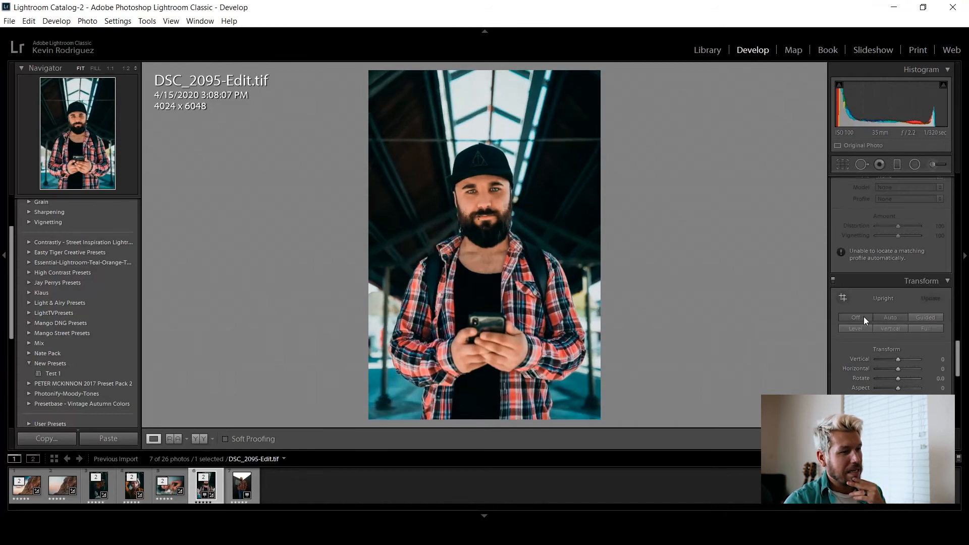
left_click(864, 316)
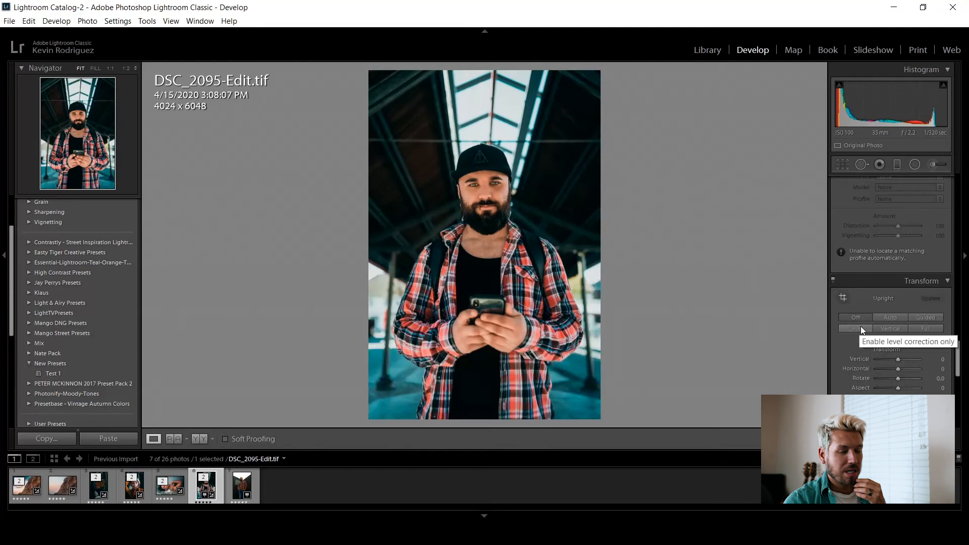
Darken the black-cap portrait's edges by setting the post-crop vignette amount to -24.
scroll(863, 330, "down", 4)
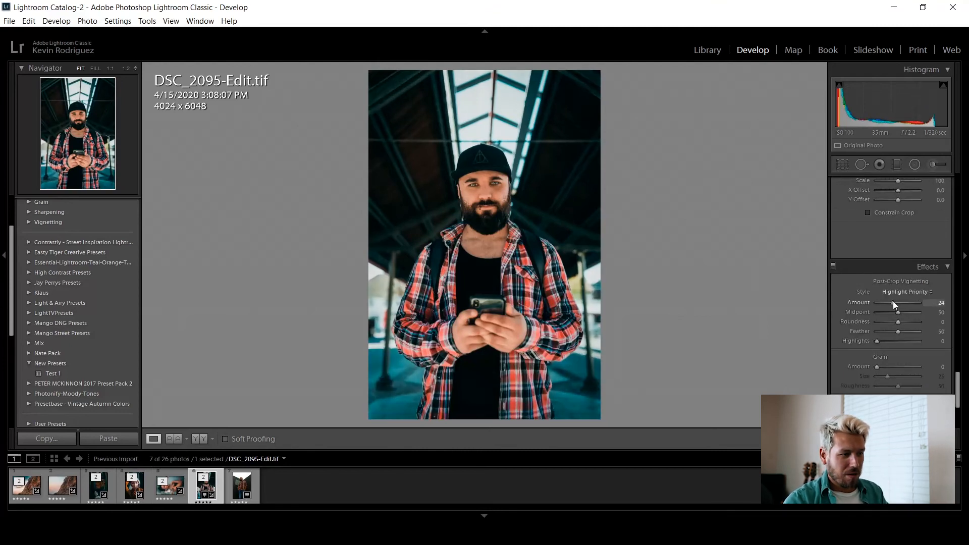
scroll(868, 315, "up", 10)
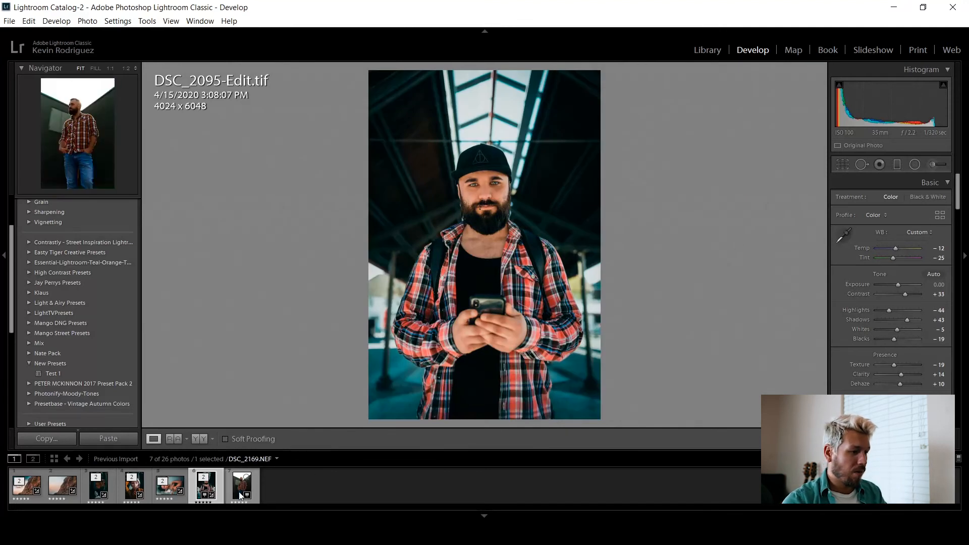
Apply the Test 1 preset to DSC_2169.NEF, set white balance to Auto, and fine-tune its temperature to 6200.
left_click(241, 485)
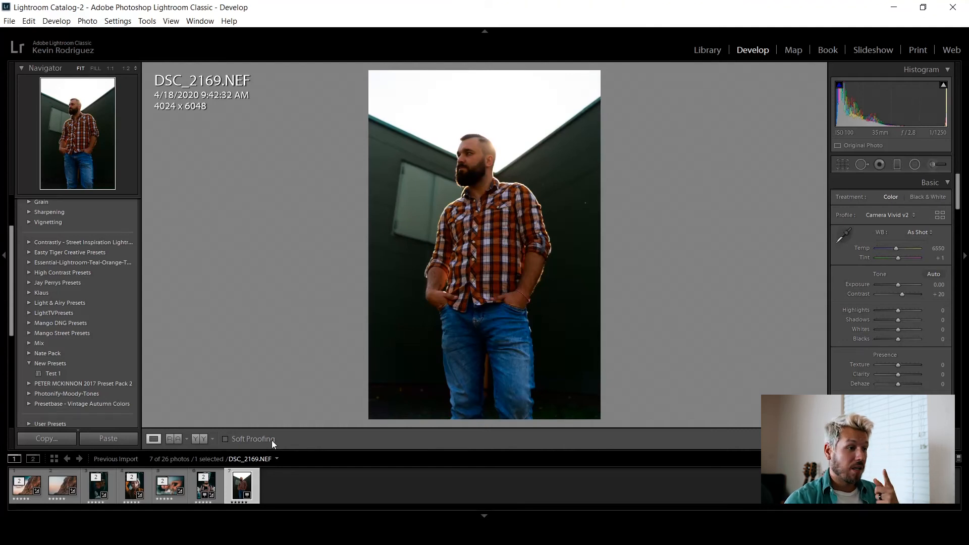
left_click(54, 374)
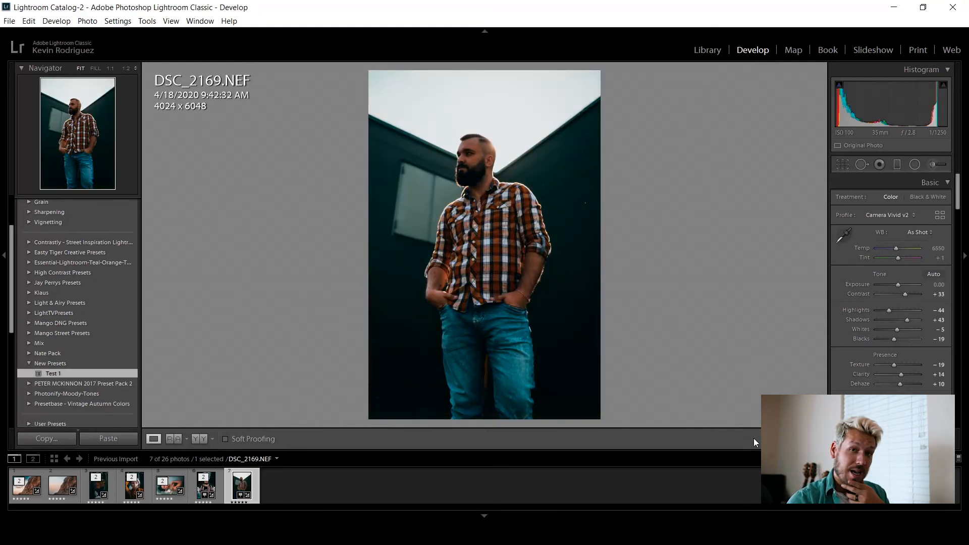
left_click(918, 233)
left_click(907, 253)
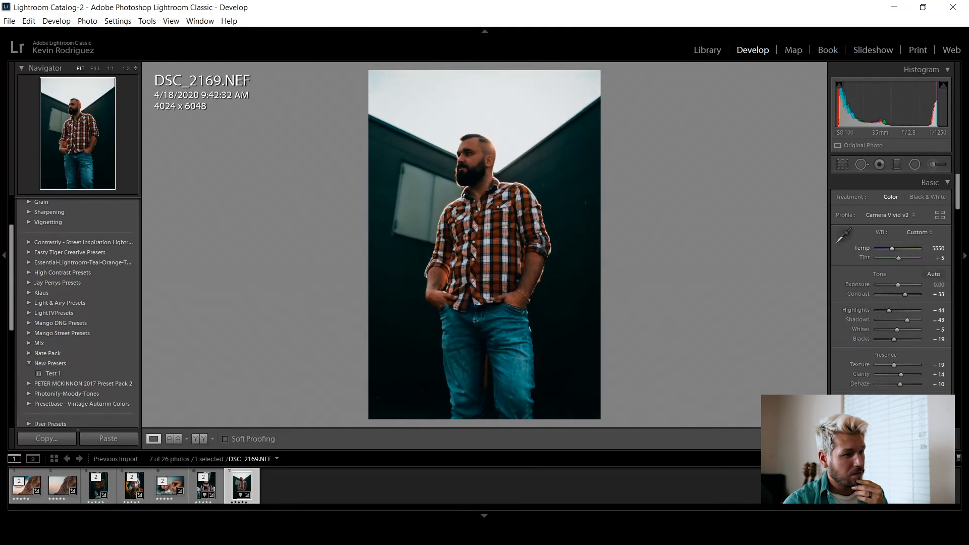
left_click_drag(938, 249, 941, 248)
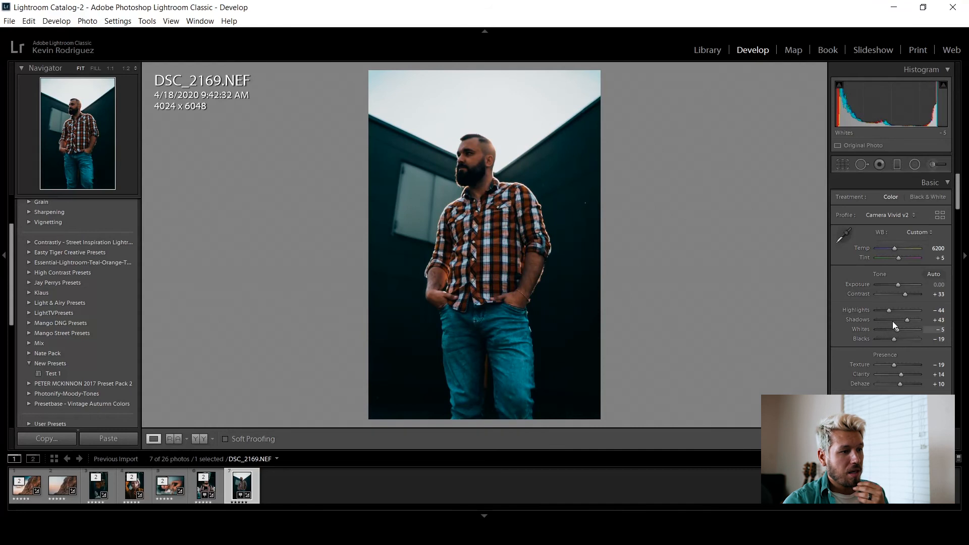
Set the plaid-shirt portrait's orange luminance in HSL to +13 and its Shadows to +55.
scroll(892, 316, "down", 10)
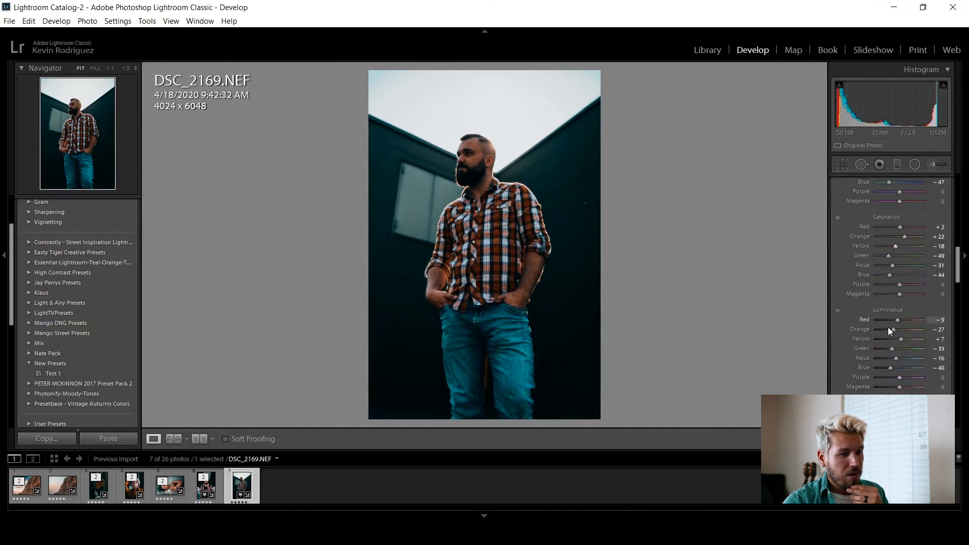
left_click_drag(892, 328, 901, 328)
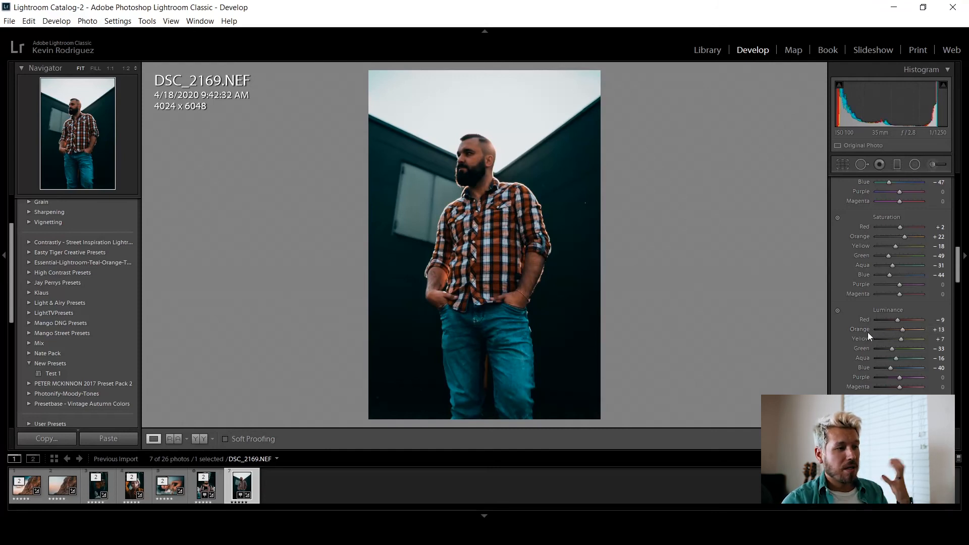
scroll(861, 326, "up", 10)
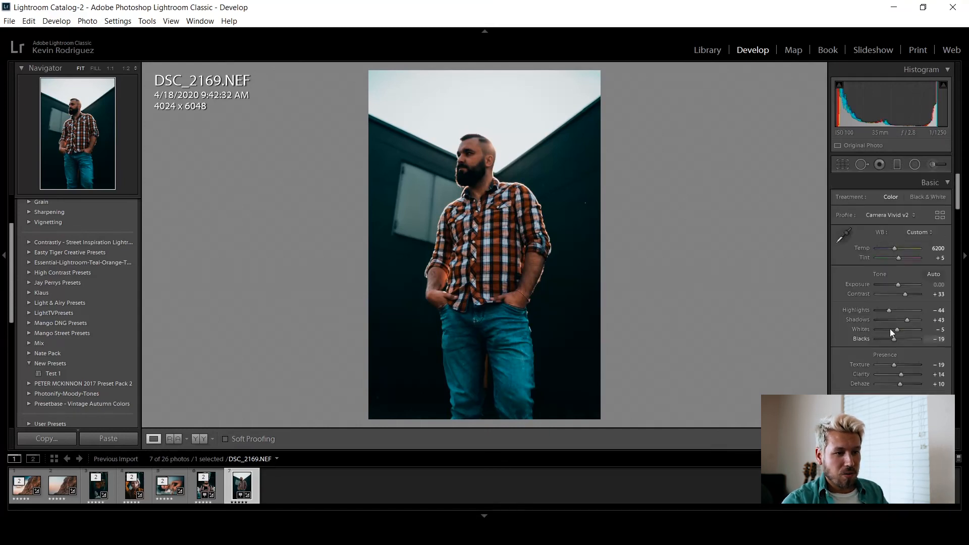
left_click_drag(907, 320, 910, 320)
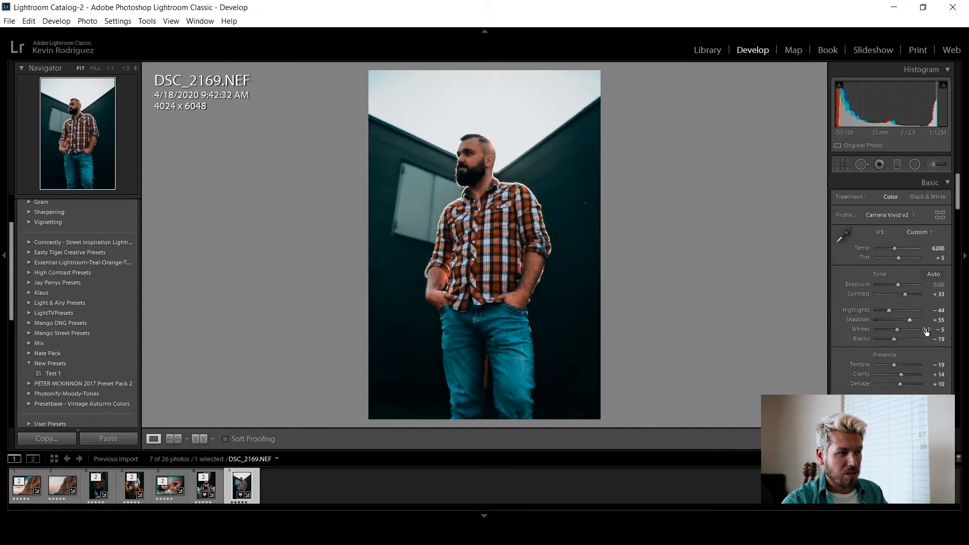
Add a slightly tilted graduated filter over the sky down to the man's head, with Highlights -20 and Dehaze 4.
left_click(896, 165)
left_click_drag(512, 74, 502, 124)
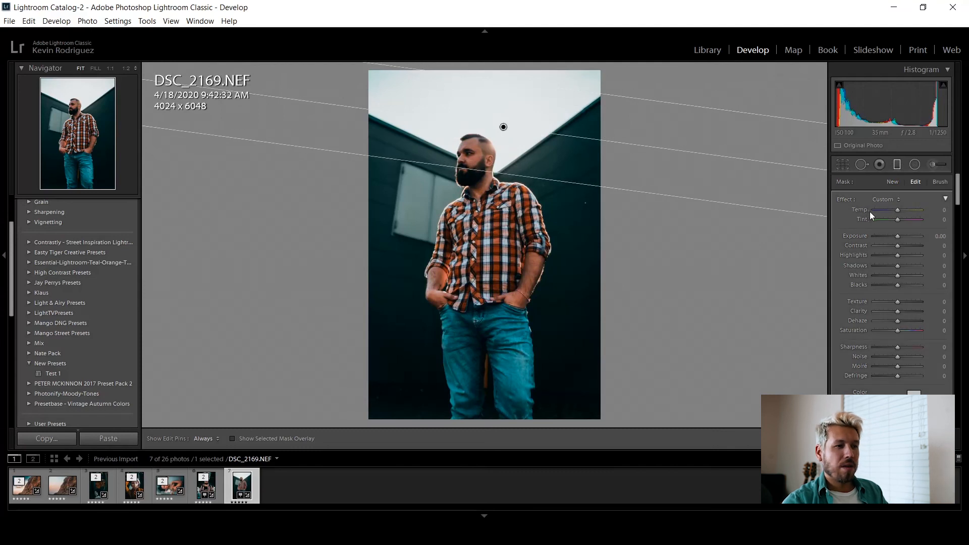
mouse_move(897, 255)
left_mouse_down()
mouse_move(888, 257)
mouse_move(897, 237)
left_mouse_up()
left_click_drag(503, 127, 501, 135)
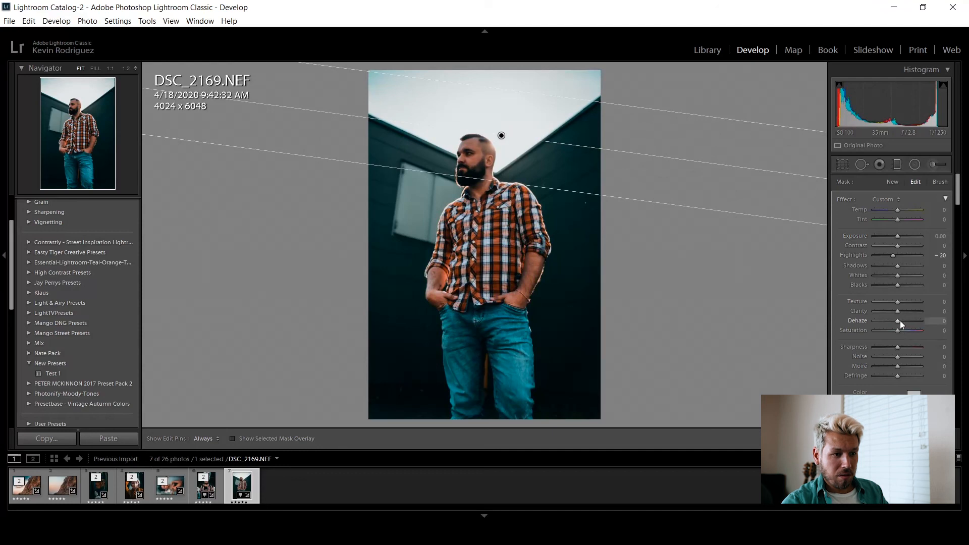
mouse_move(897, 322)
left_mouse_down()
mouse_move(912, 323)
mouse_move(897, 321)
left_mouse_up()
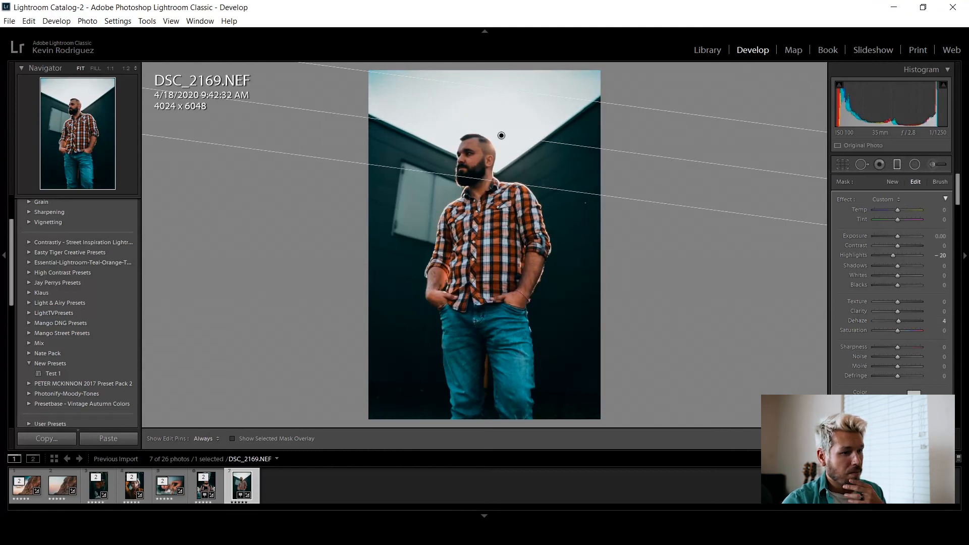
left_click(939, 420)
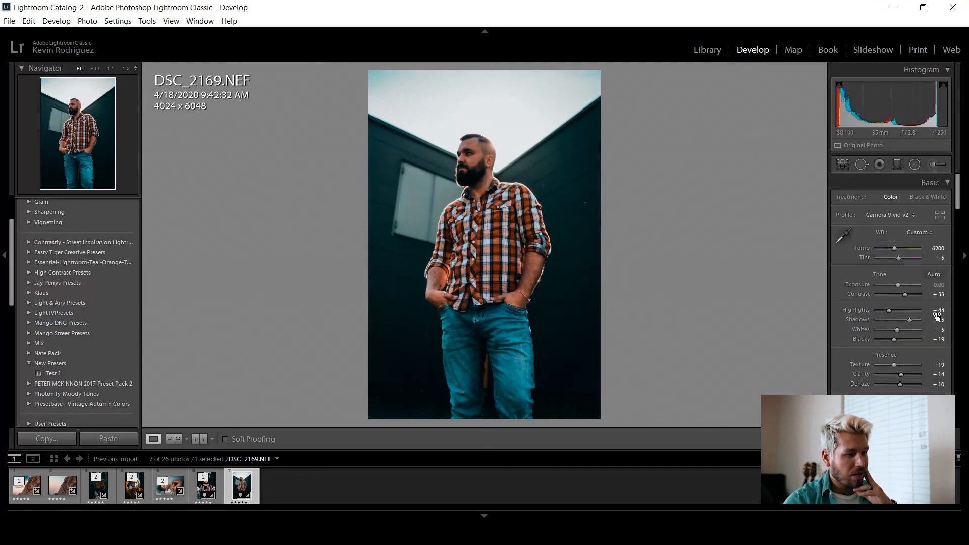
Slightly strengthen the dark post-crop vignette on DSC_2169.NEF and compare the edit with the original photo.
scroll(849, 310, "down", 10)
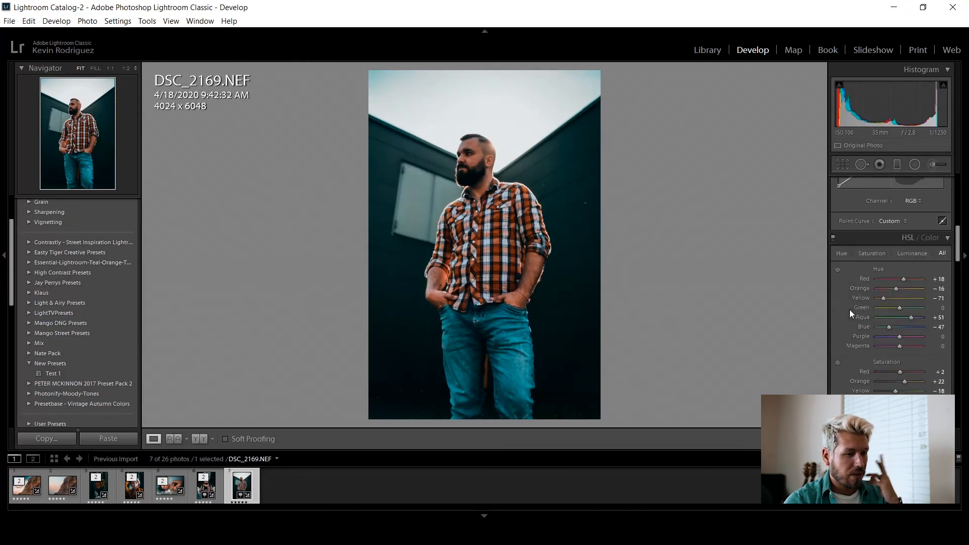
scroll(850, 322, "down", 10)
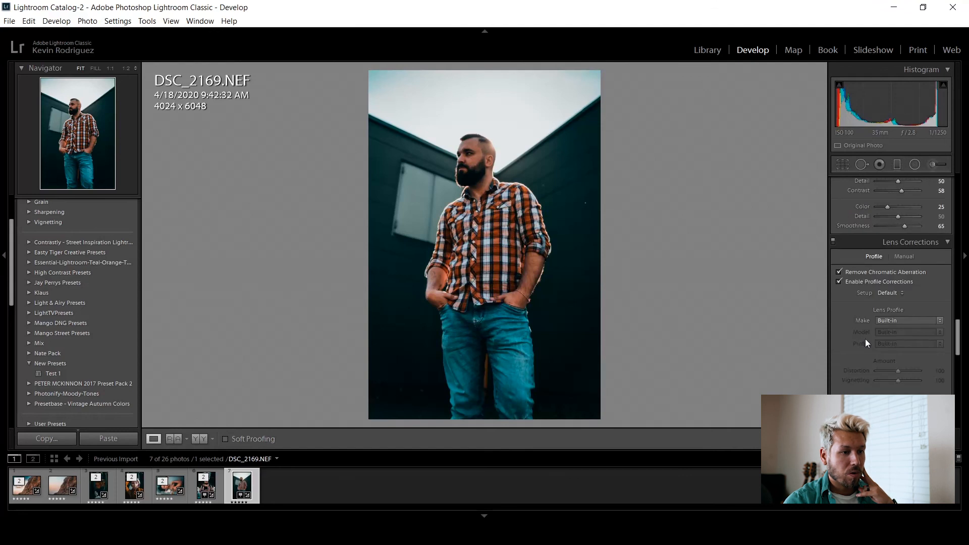
scroll(867, 343, "down", 5)
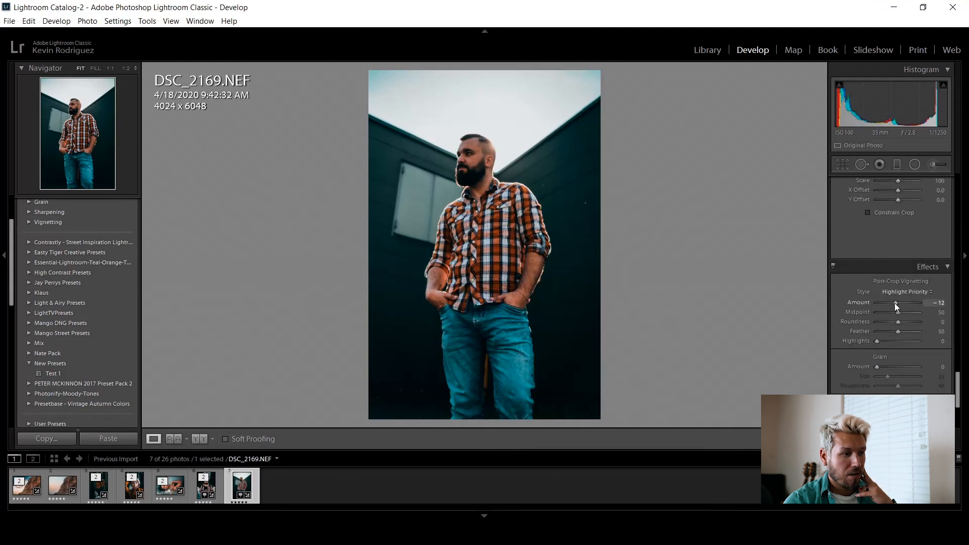
scroll(893, 300, "up", 20)
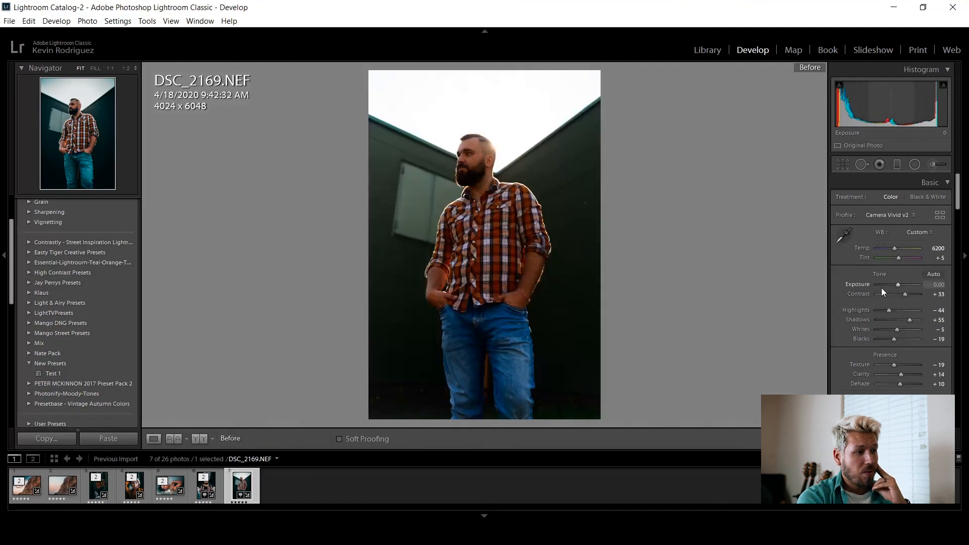
key("backslash")
key("backslash")
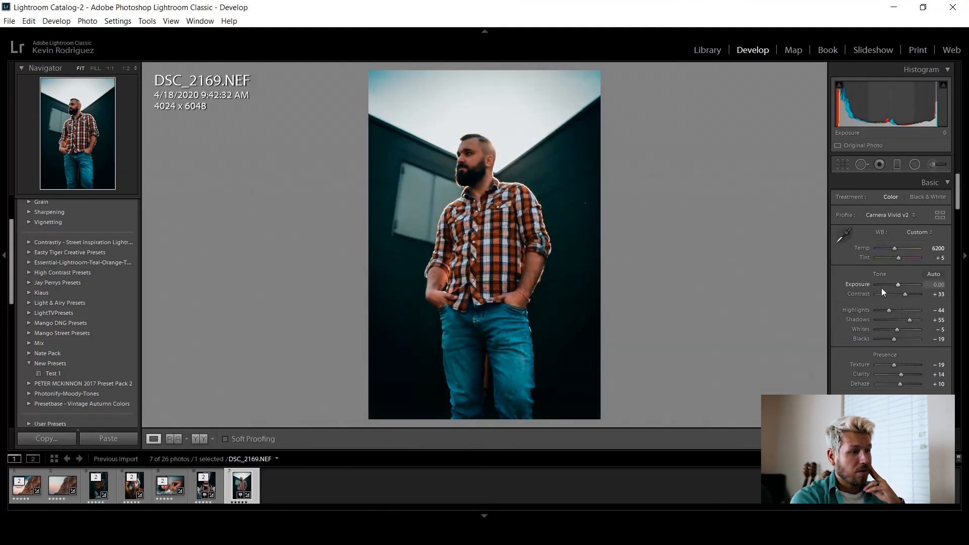